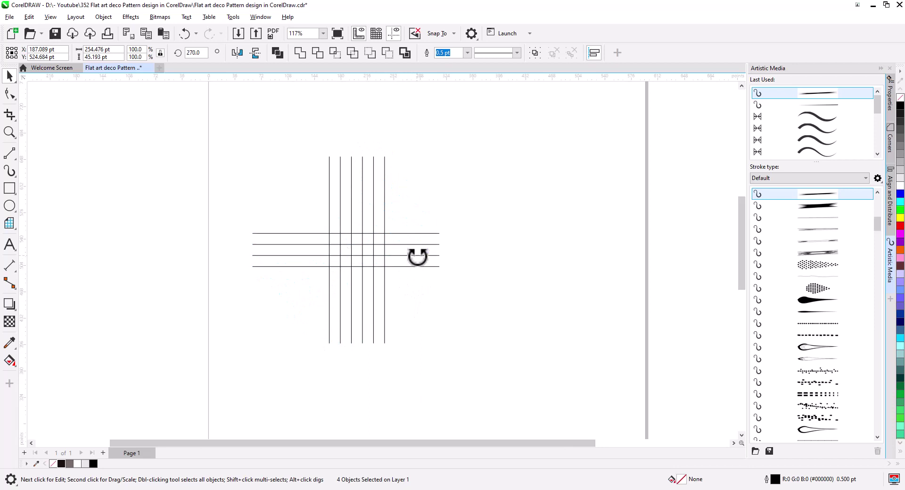
Step: Shorten the four horizontal lines at both ends so they span exactly between the outermost vertical lines
left_click_drag(439, 250, 387, 246)
scroll(364, 259, "up", 4)
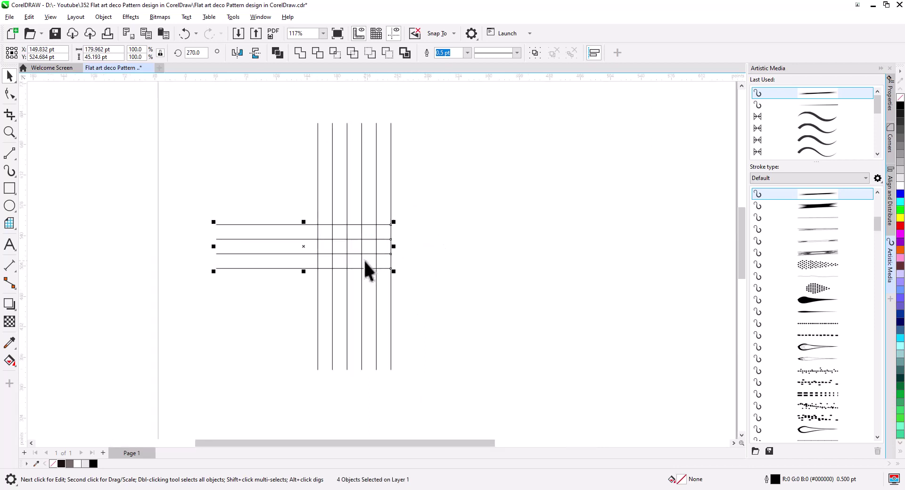
left_click_drag(108, 237, 284, 237)
scroll(348, 262, "down", 2)
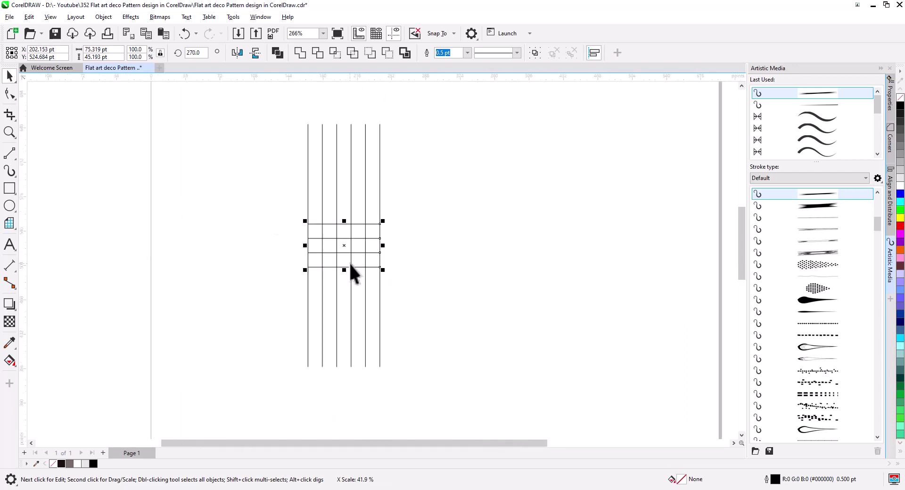
left_click_drag(392, 291, 433, 281)
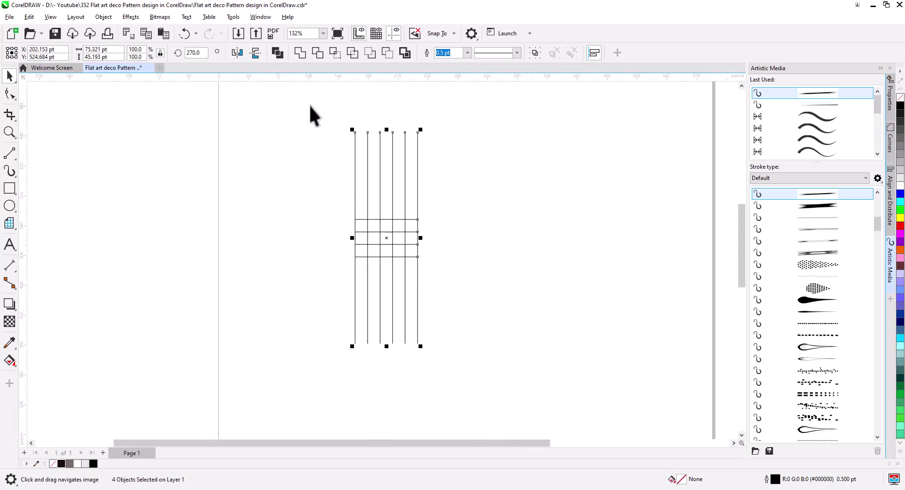
Step: Shorten the six vertical lines at both ends so they span exactly between the outermost horizontal lines
key("ctrl+a")
left_click_drag(336, 201, 336, 201)
scroll(386, 169, "up", 3)
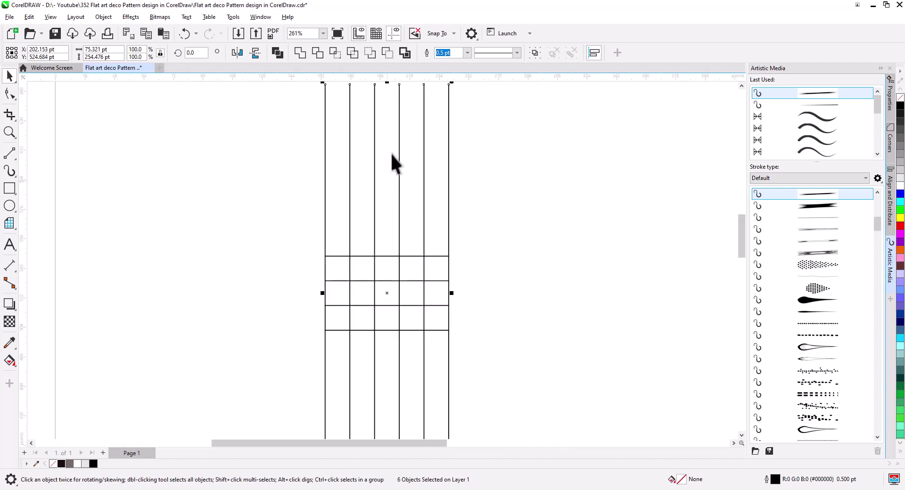
left_click_drag(392, 160, 393, 170)
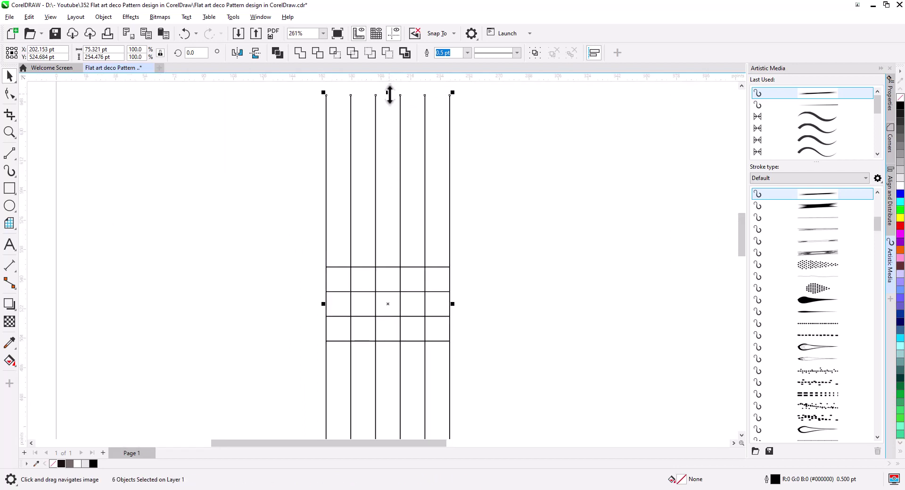
left_click_drag(389, 94, 385, 267)
left_click_drag(456, 316, 471, 171)
left_click_drag(402, 370, 406, 196)
left_click(430, 224)
scroll(419, 171, "up", 2)
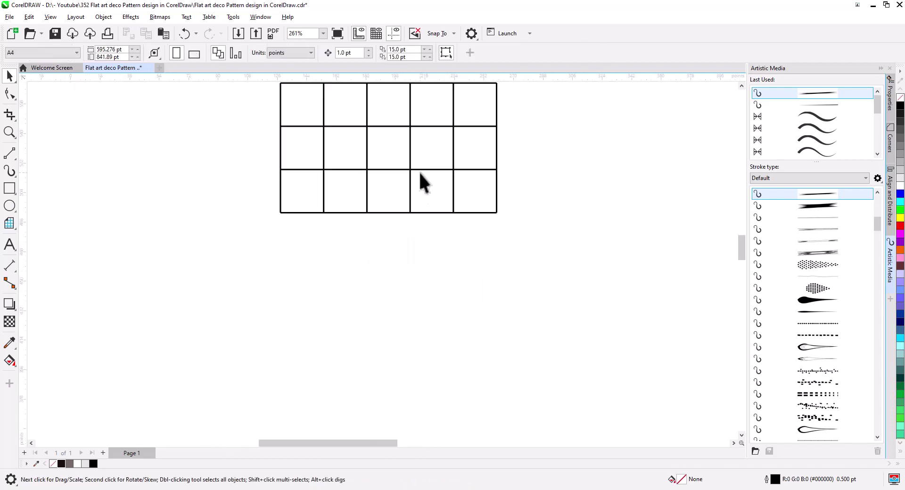
scroll(420, 173, "up", 2)
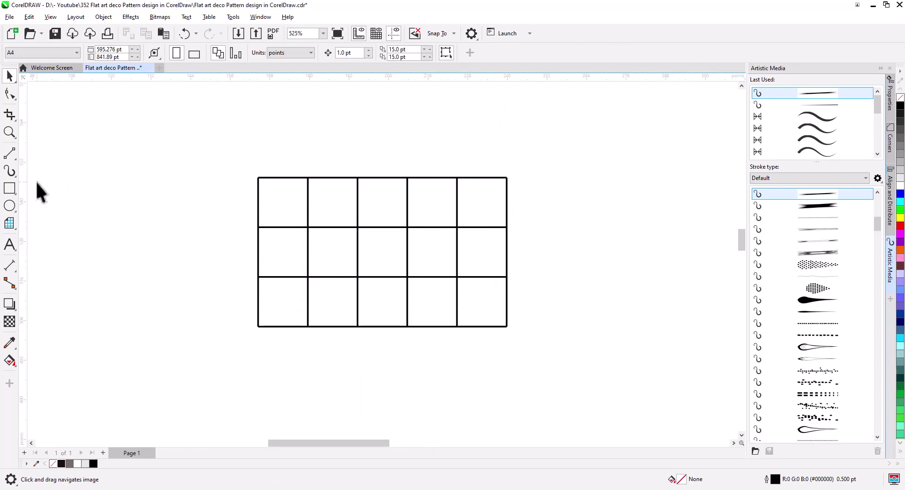
Step: Draw a rectangle about 75.3 by 45.2 pt snapped to the grid's outer corners and send it to the back of the page
left_click(11, 190)
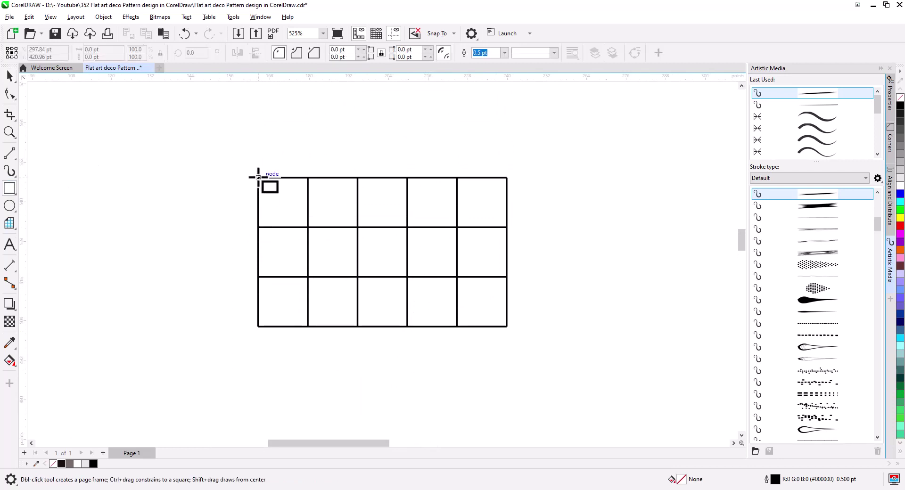
left_click_drag(258, 177, 507, 327)
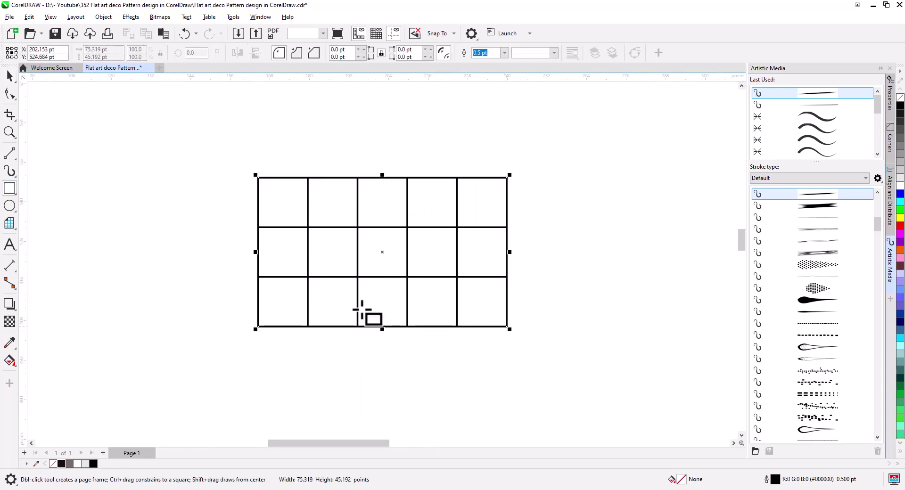
left_click(9, 77)
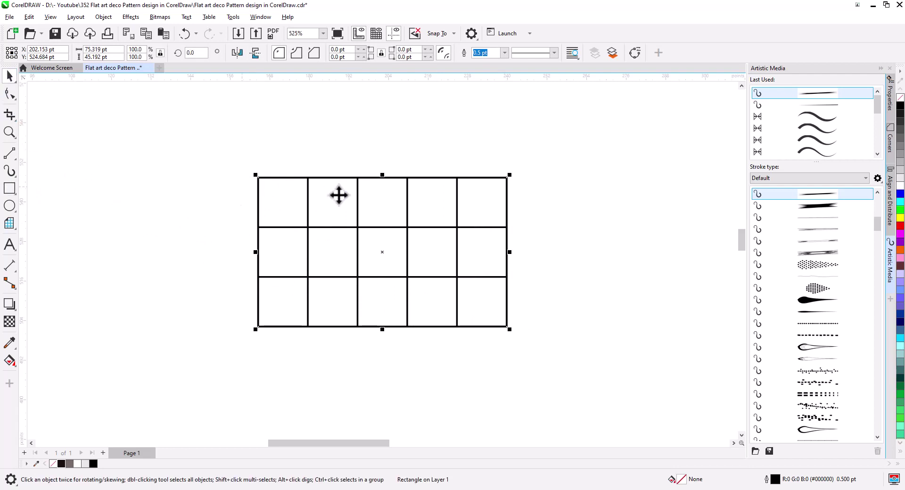
right_click(392, 209)
mouse_move(443, 227)
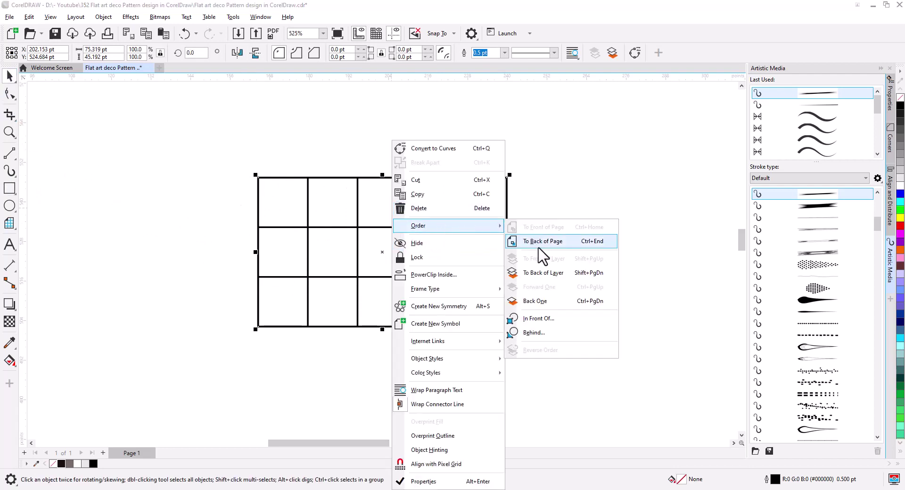
left_click(539, 244)
Step: Delete the grid's four outer lines, keeping the rectangle behind them as the border
left_click(300, 210)
left_click_drag(280, 173, 545, 225)
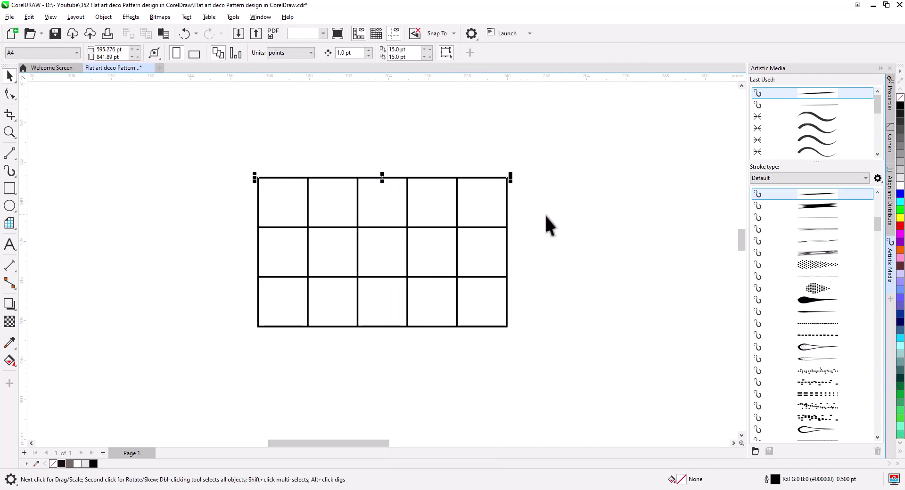
left_click(527, 159)
left_click_drag(501, 343, 502, 343)
key("Delete")
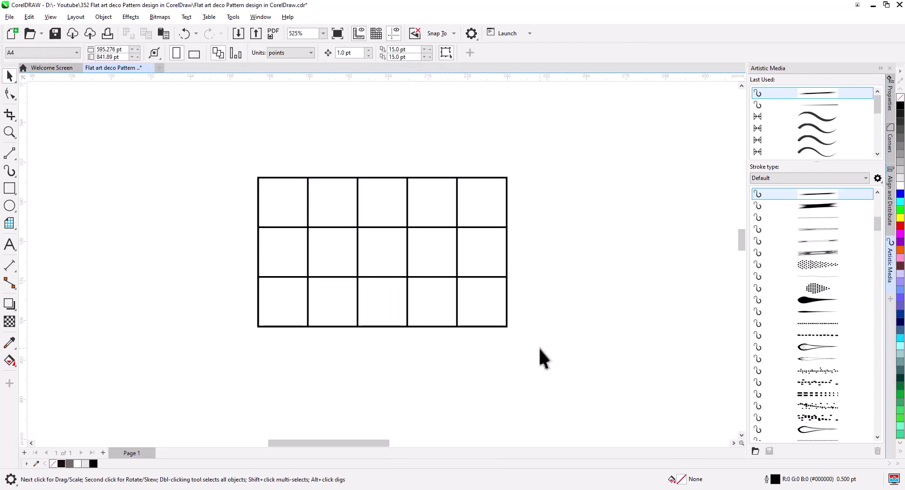
left_click_drag(200, 303, 200, 303)
left_click_drag(241, 145, 256, 211)
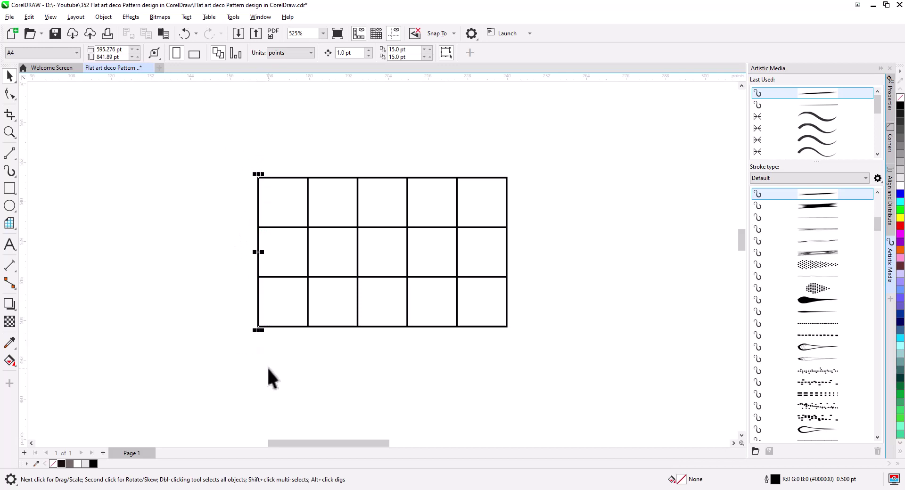
left_click(221, 267)
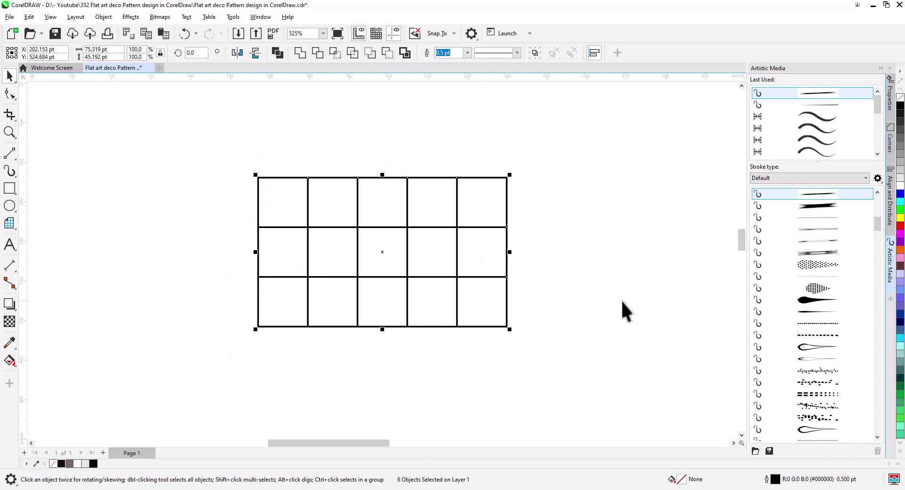
Step: Color the fill and outline of the six inner grid lines brownish grey #776C68 from the document palette
left_click(71, 464)
right_click(69, 464)
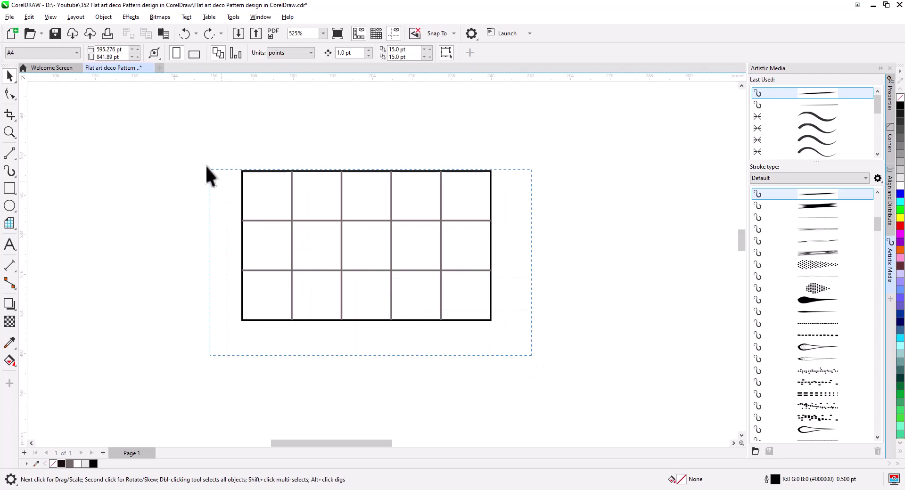
left_click_drag(206, 166, 197, 141)
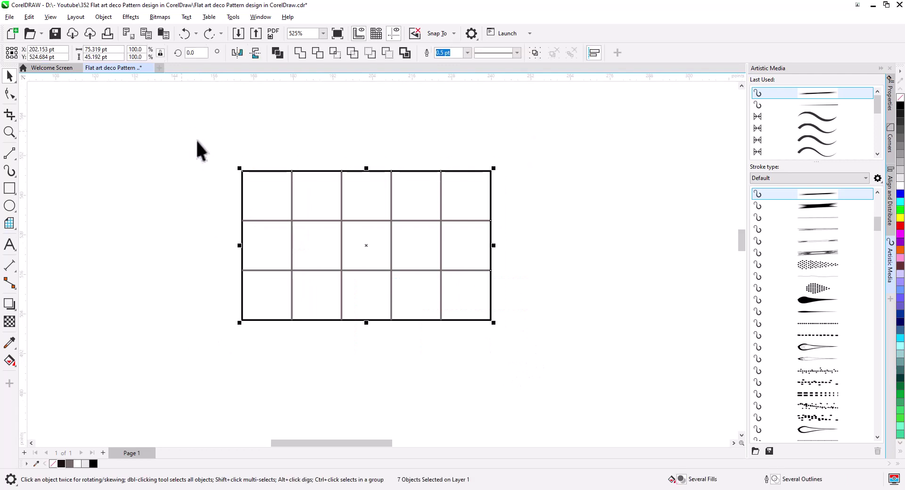
Step: Set the outline width of the rectangle and all inner grid lines to 0.75 pt
left_click(468, 52)
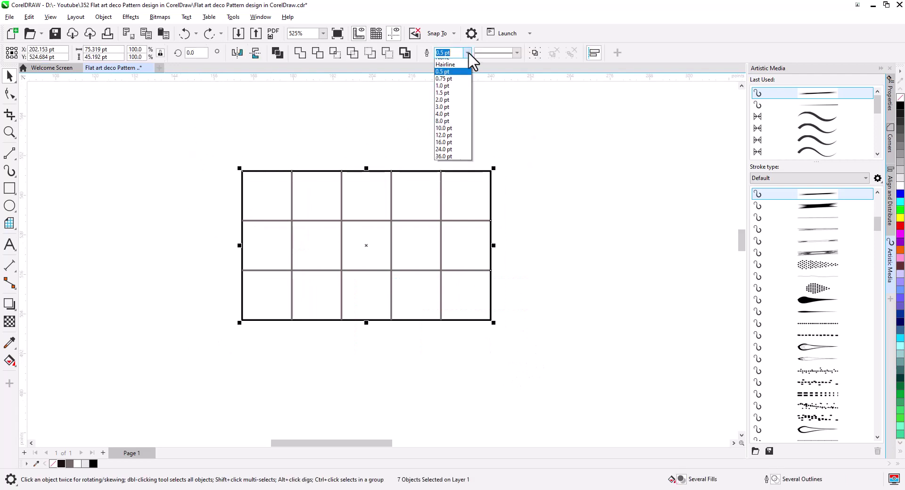
left_click(457, 90)
left_click(279, 159)
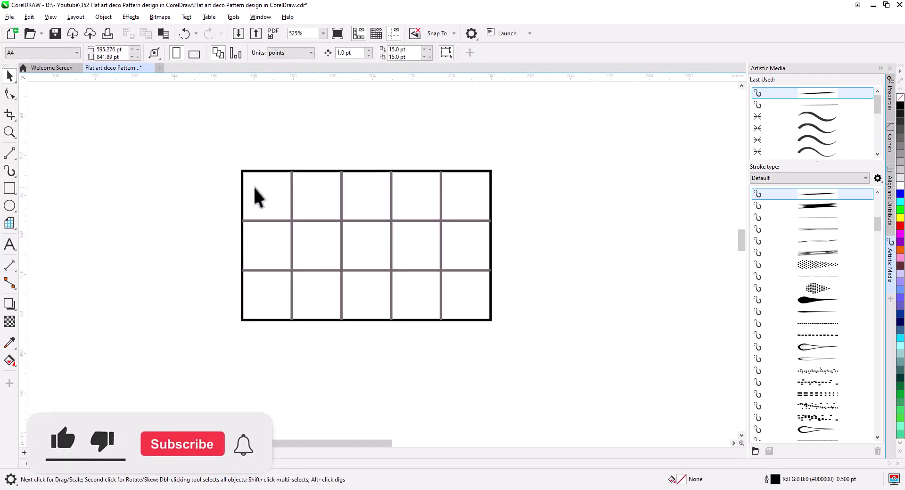
Step: Apply a horizontal linear fountain fill across the rectangle and color both end nodes with the palette's brownish grey
left_click(243, 194)
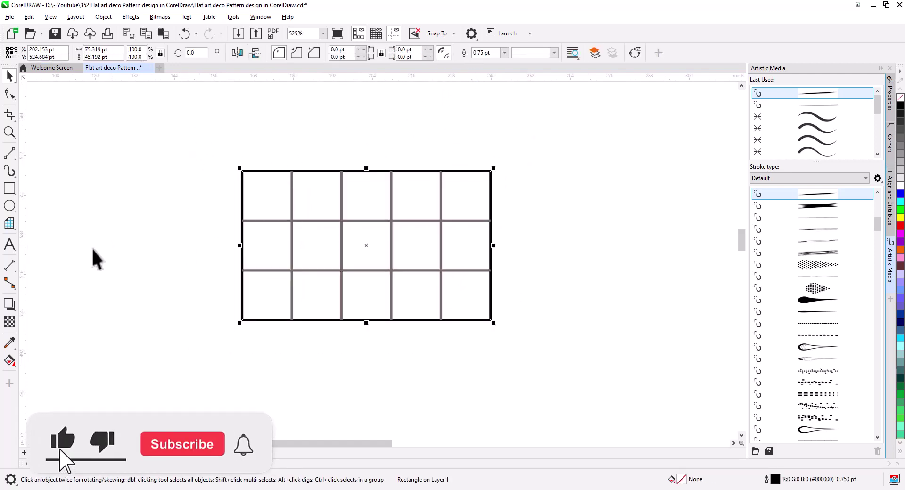
left_click(9, 361)
left_click_drag(242, 251, 488, 248)
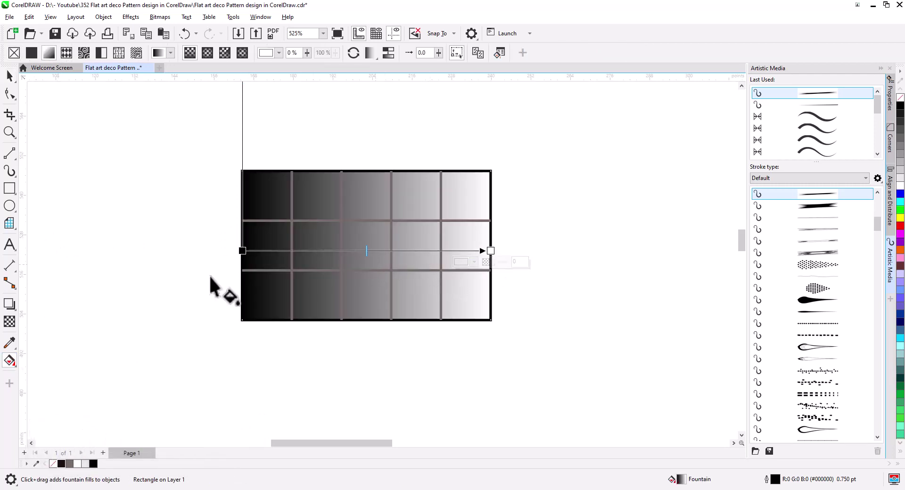
left_click_drag(70, 465, 243, 252)
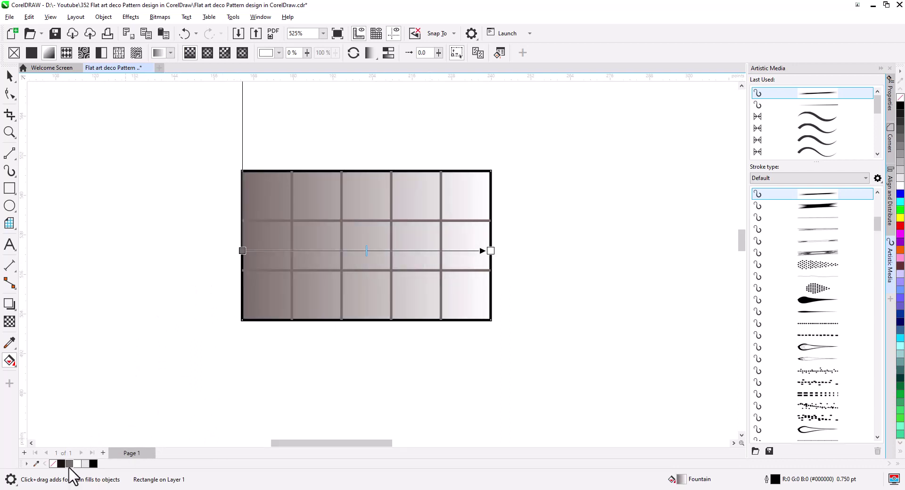
left_click_drag(69, 465, 189, 429)
left_click_drag(491, 253, 491, 252)
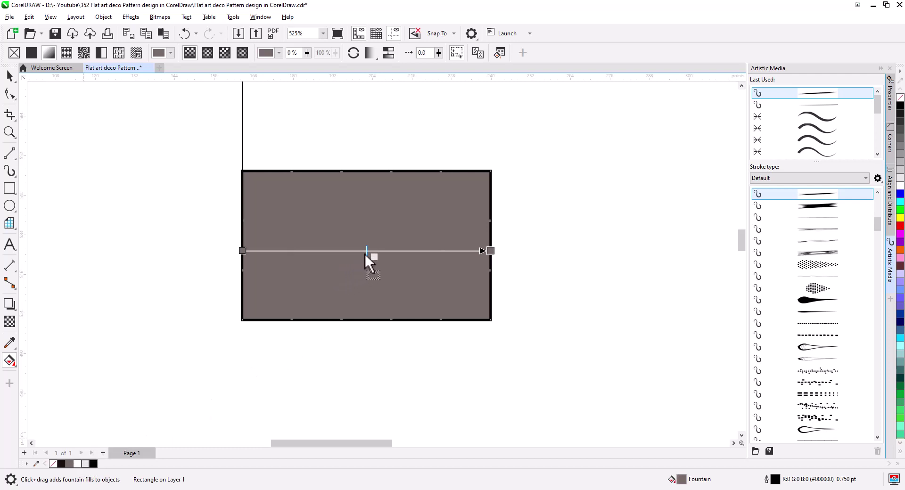
Step: Add two light grey color nodes to the rectangle's fountain fill, at 14% and 87%
left_click_drag(367, 258, 284, 250)
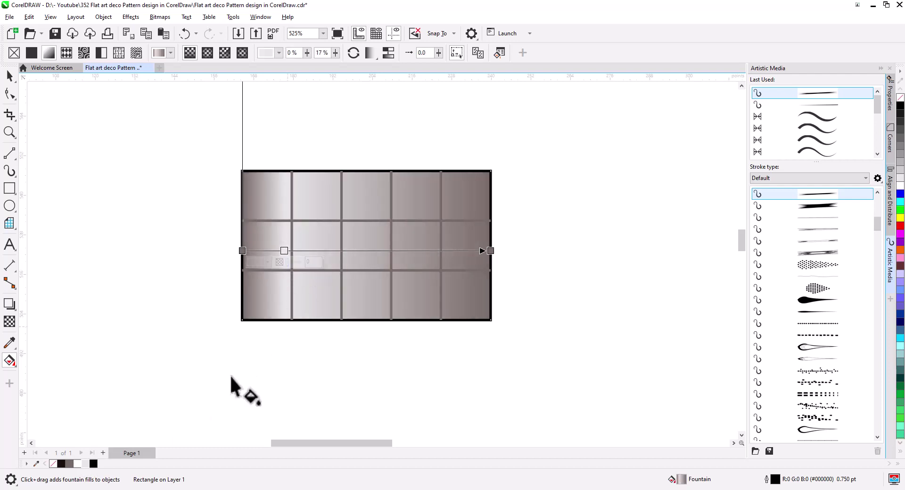
left_click_drag(86, 465, 107, 450)
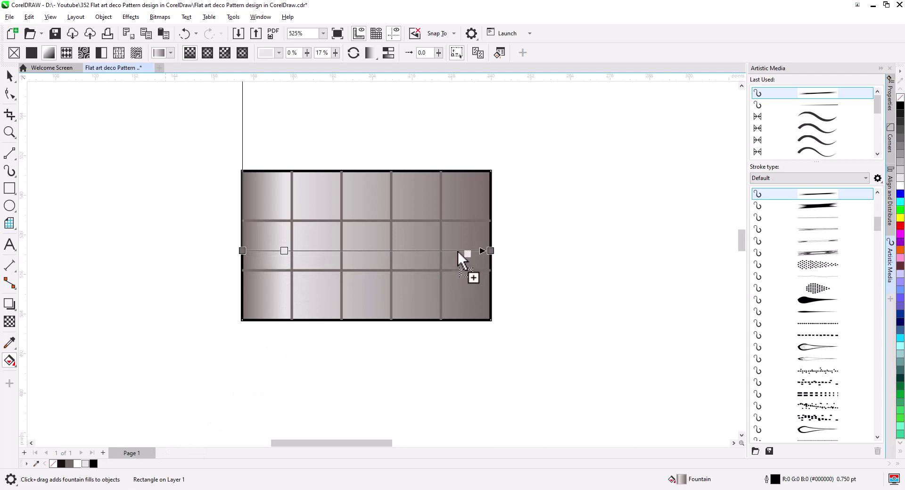
left_click_drag(457, 251, 458, 251)
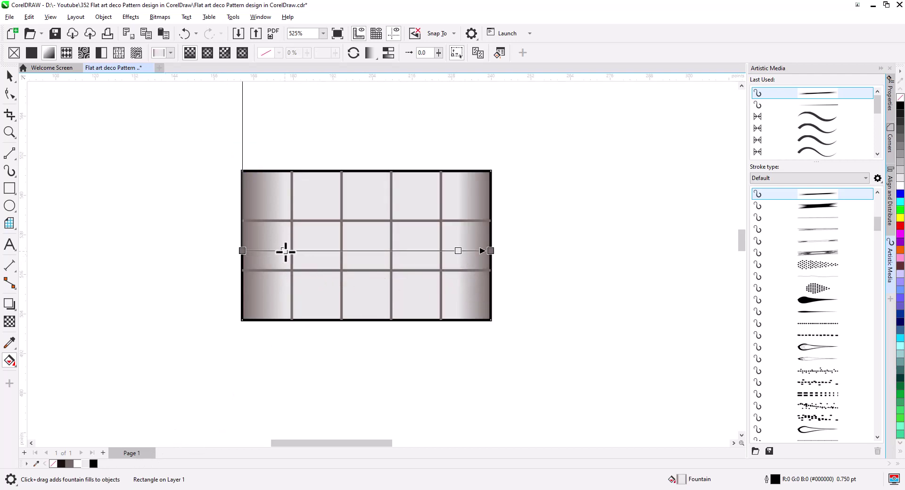
left_click_drag(286, 251, 276, 251)
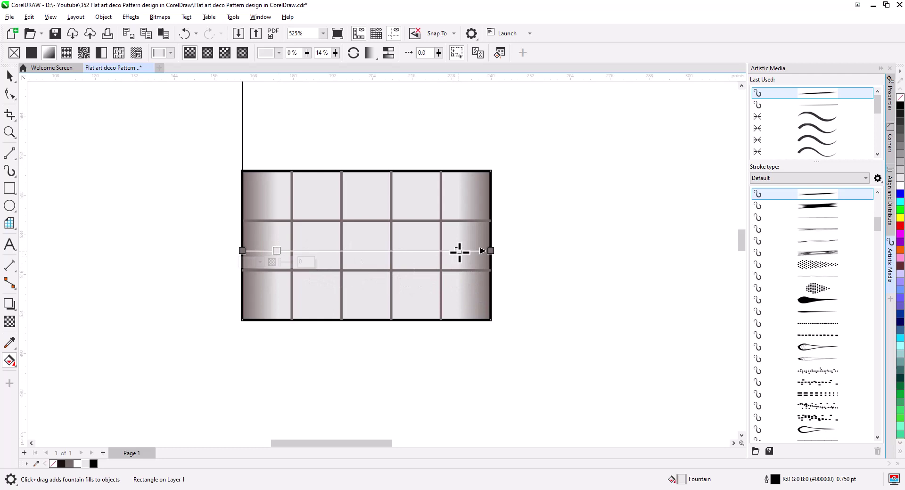
left_click(459, 252)
left_click(9, 76)
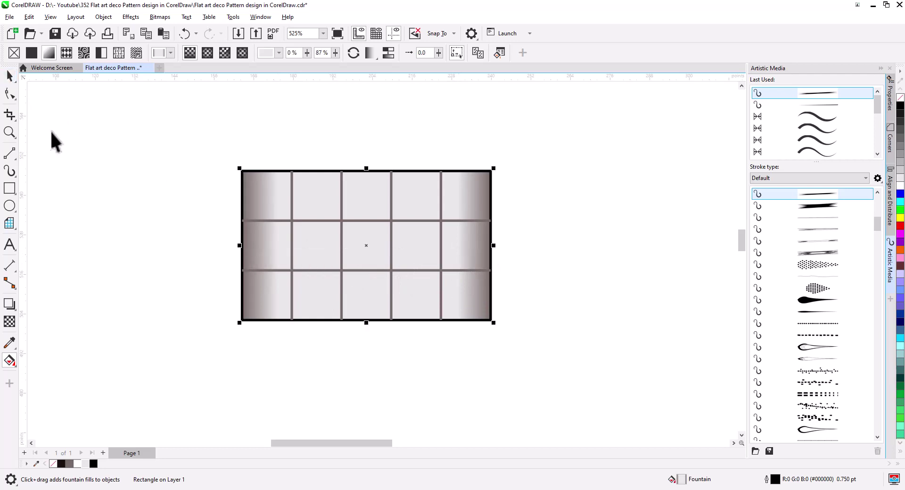
left_click(94, 197)
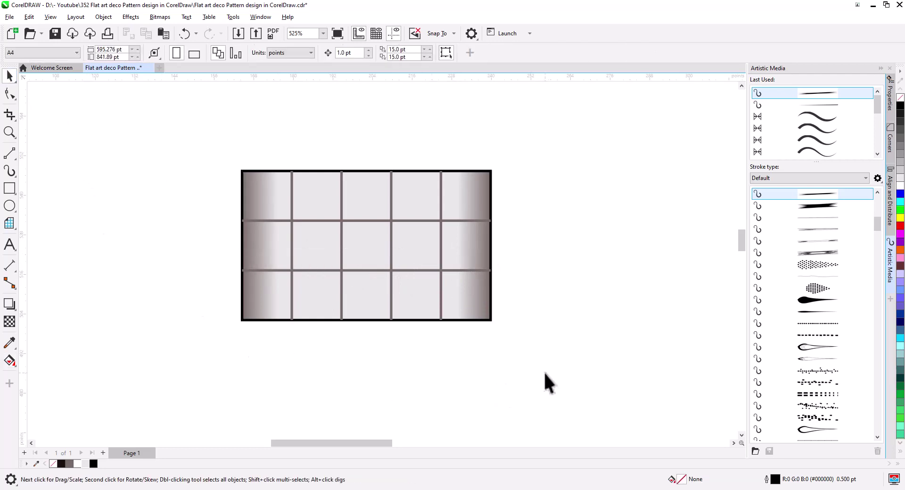
Step: PowerClip the six inner grid lines inside the gradient-filled rectangle
left_click(248, 222)
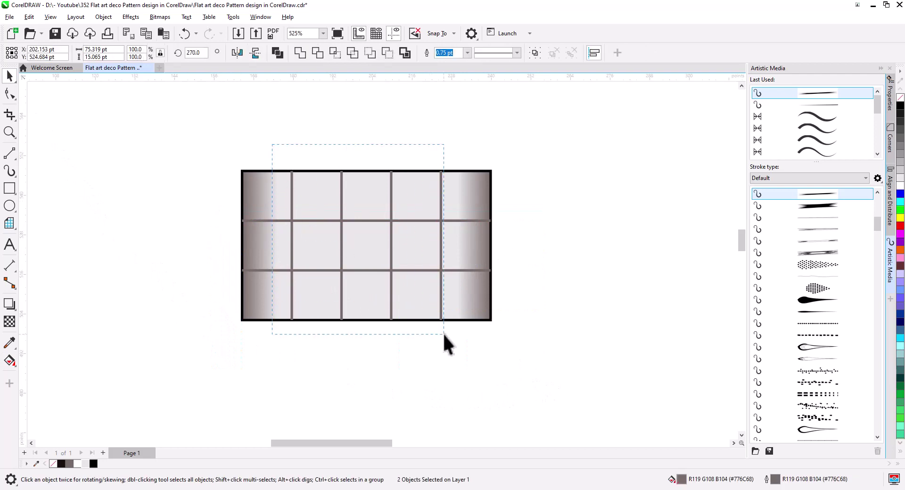
right_click(441, 270)
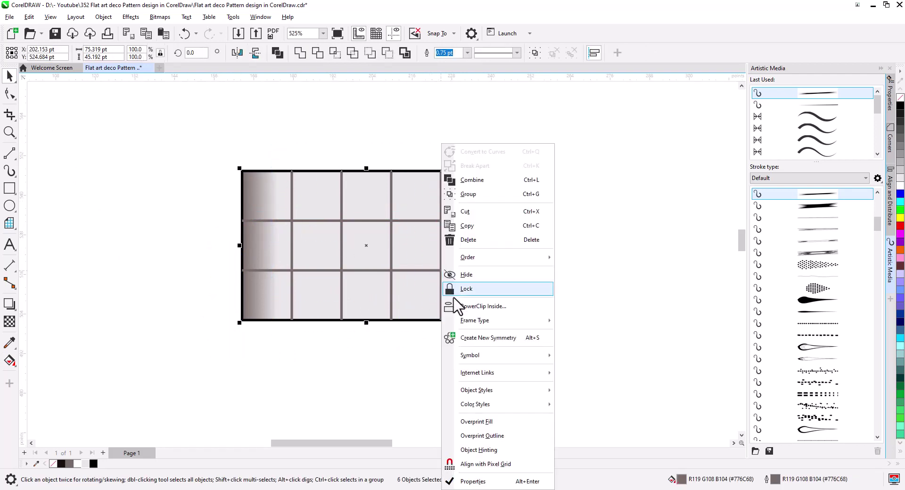
left_click(476, 307)
left_click(467, 192)
left_click(557, 267)
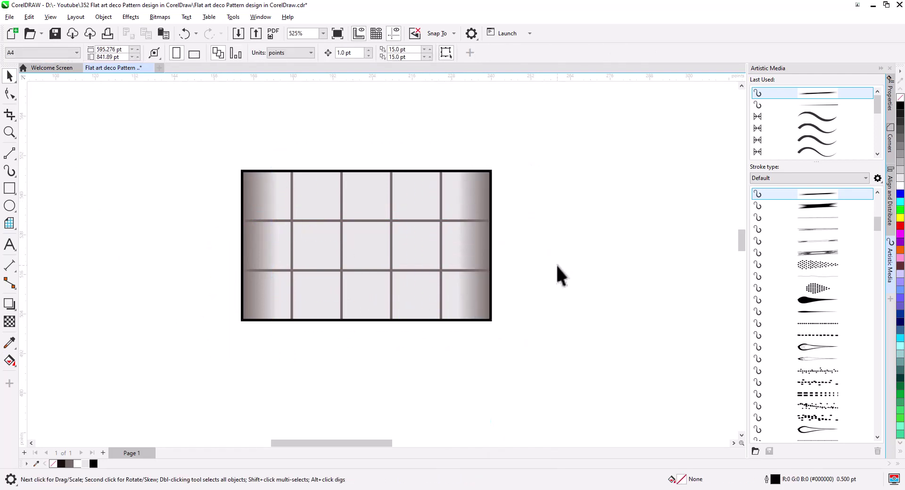
Step: Remove the outline from the PowerClip rectangle
left_click(487, 178)
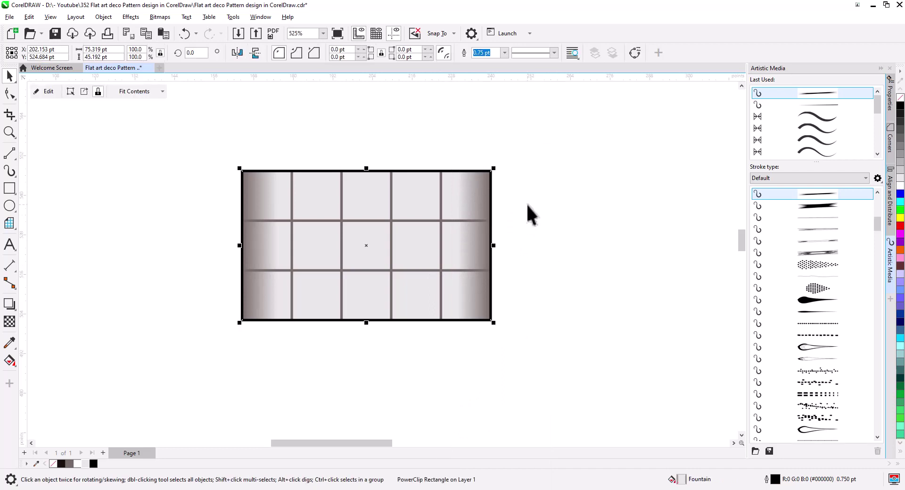
right_click(900, 98)
left_click(549, 246)
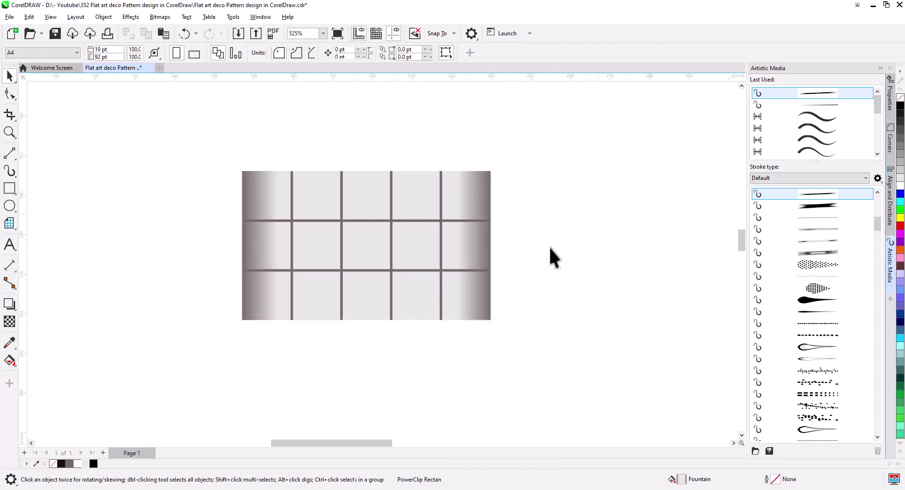
scroll(362, 235, "up", 1)
left_click_drag(372, 240, 369, 272)
scroll(369, 271, "up", 1)
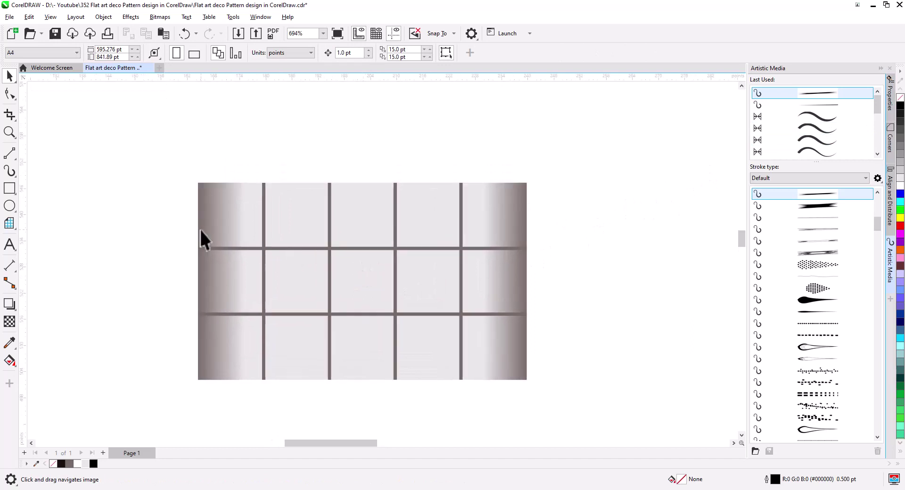
Step: Draw a straight line about 46 pt long along the rectangle's top edge, from the first to the fourth vertical grid line
left_click(10, 154)
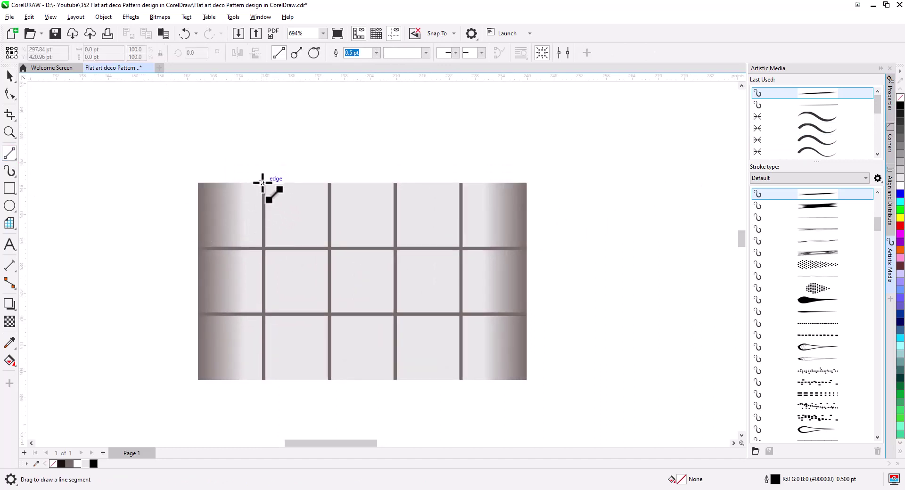
left_click_drag(263, 183, 462, 183)
left_click(10, 76)
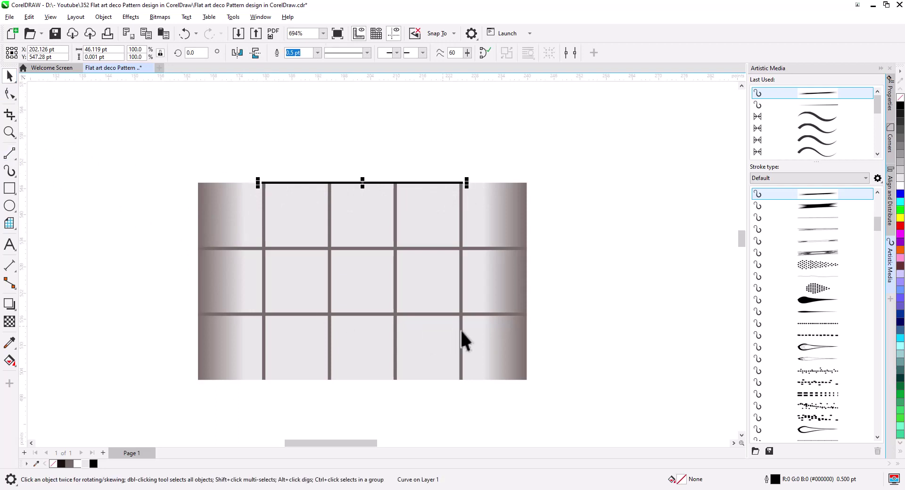
Step: Apply the thick artistic brush stroke with split, tapered ends to the line and widen it to about 62 pt
left_click(821, 241)
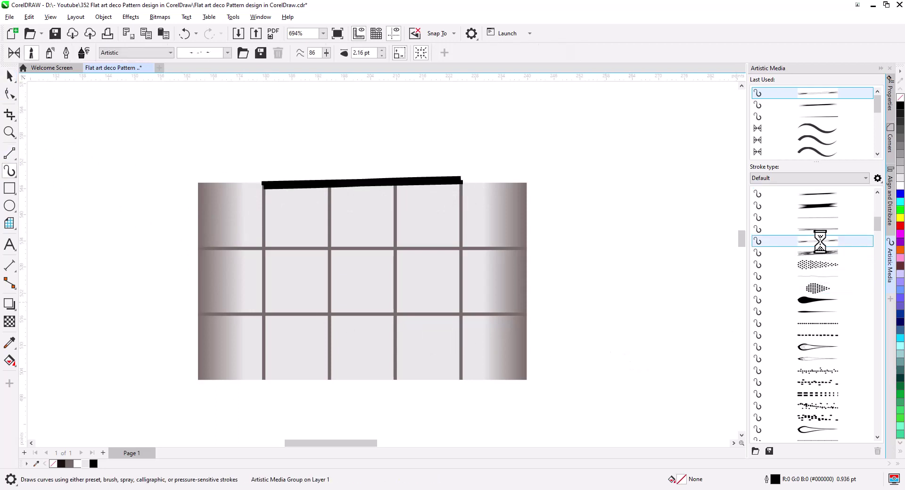
left_click(821, 207)
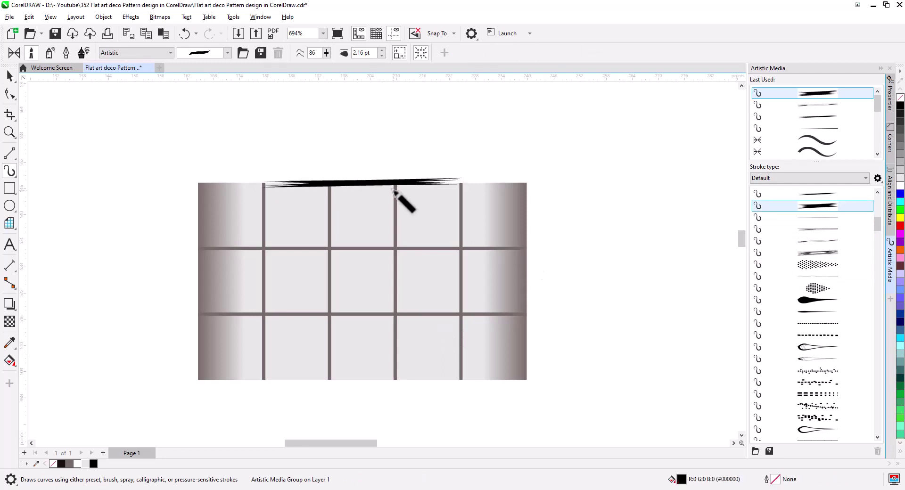
left_click(10, 76)
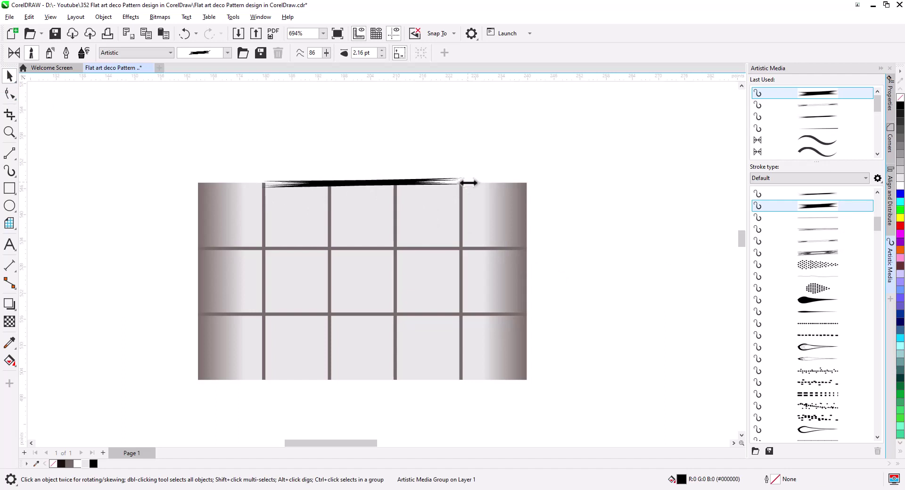
left_click_drag(469, 183, 503, 184)
Step: Break the artistic media group apart and delete the plain straight line, keeping the tapered brush shape
scroll(408, 181, "up", 1)
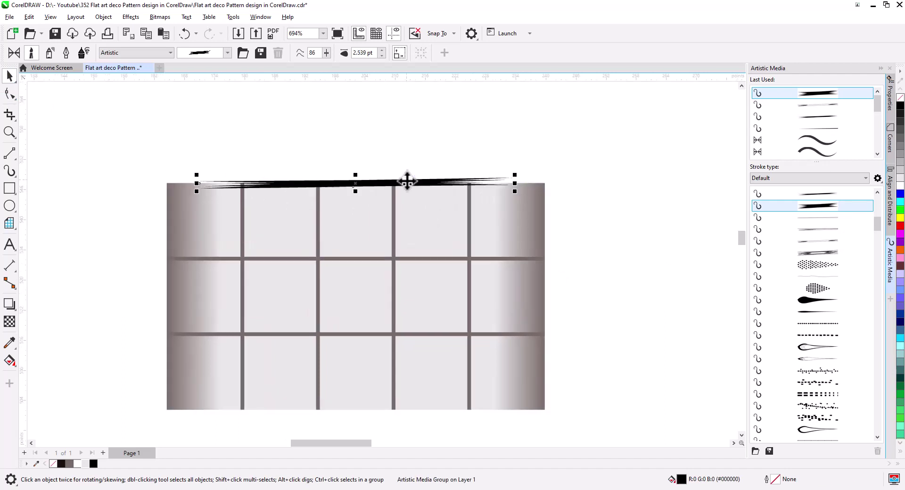
scroll(407, 181, "up", 1)
right_click(391, 183)
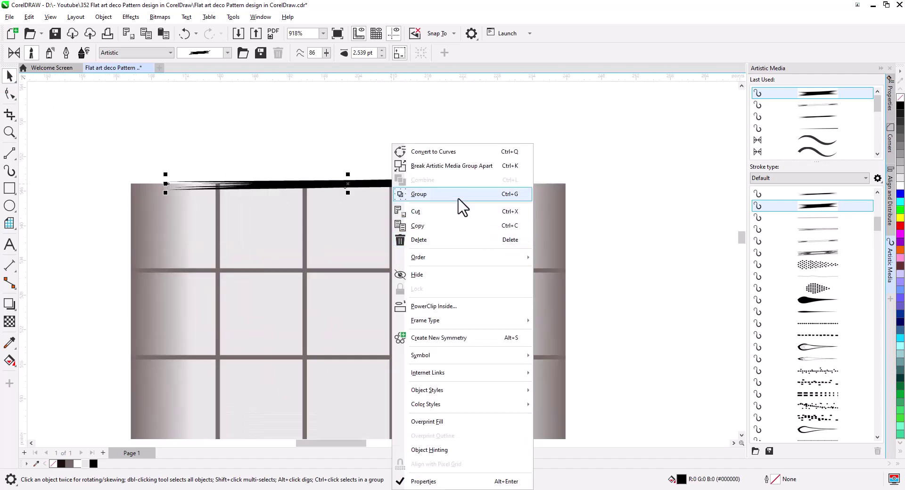
left_click(455, 167)
left_click(414, 146)
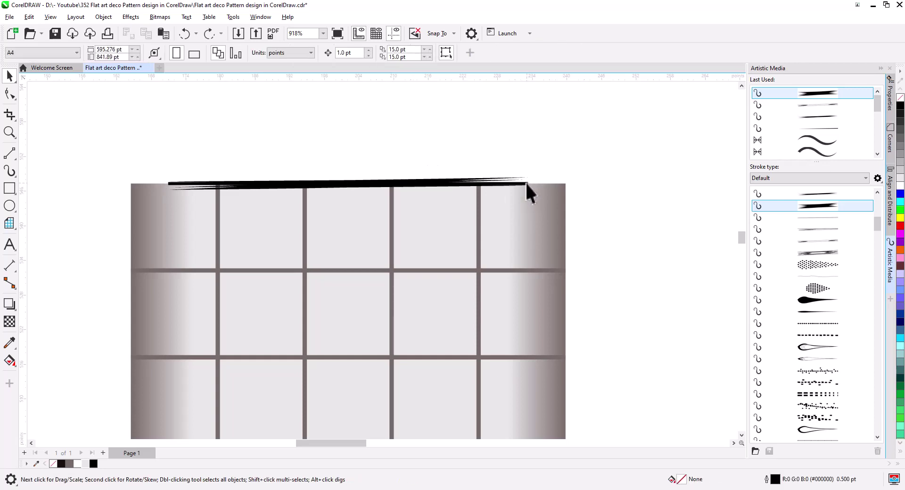
left_click(525, 182)
key("Delete")
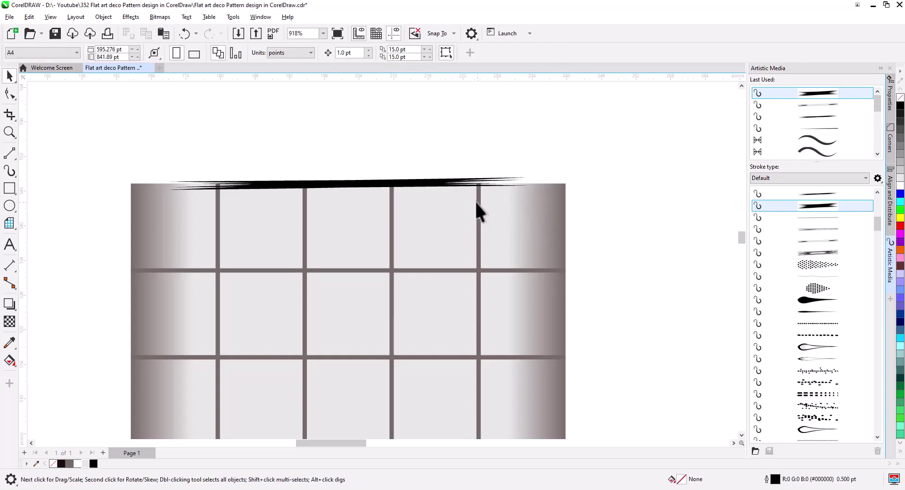
Step: Copy the tapered brush shape straight down onto the rectangle's bottom edge and shift the copy slightly outward
left_click(431, 183)
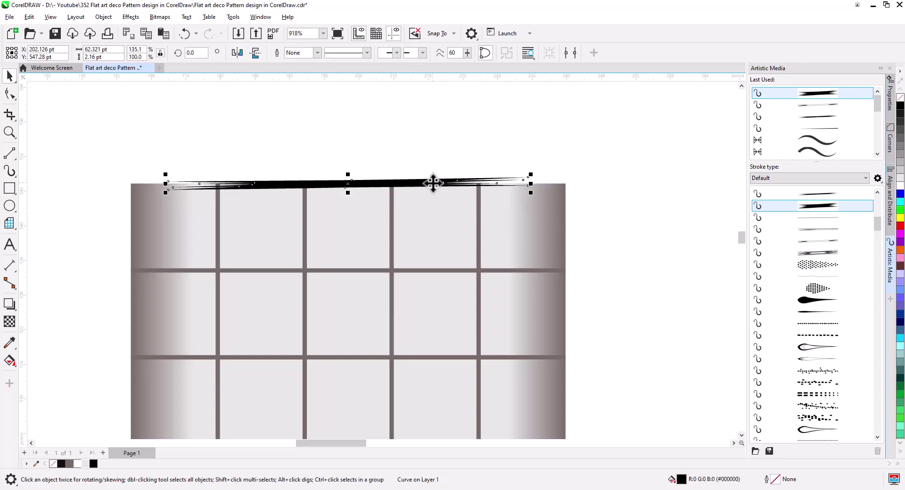
left_click(430, 182)
left_click_drag(429, 243, 437, 177)
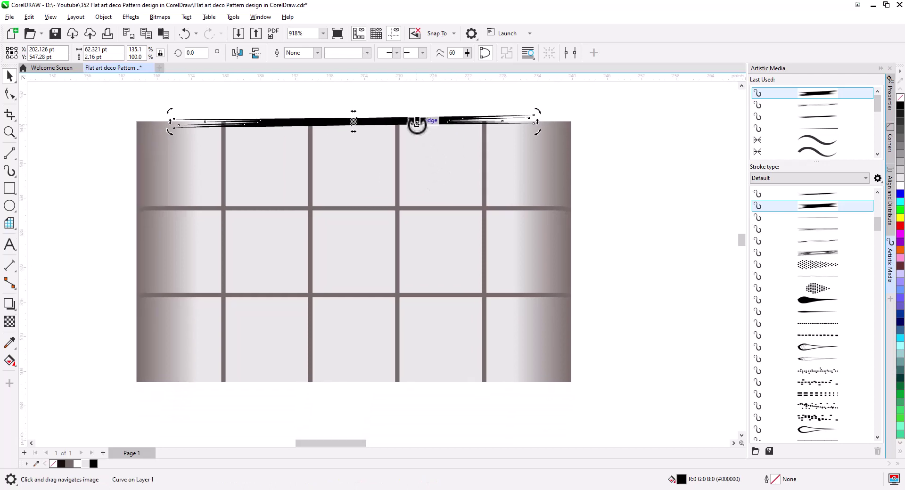
left_click_drag(416, 121, 418, 380)
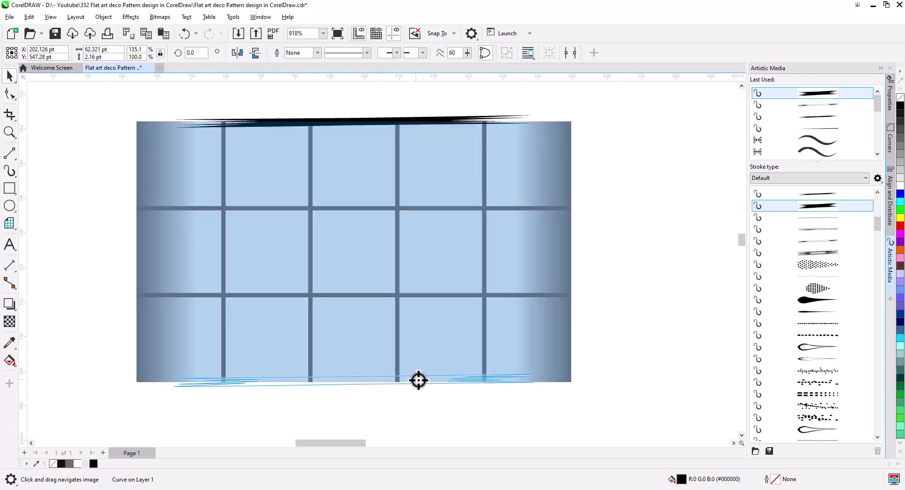
left_click(441, 289)
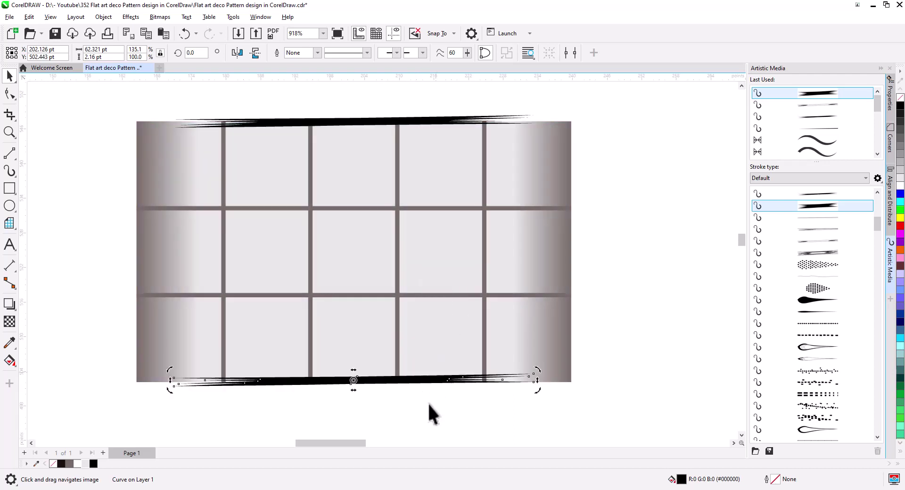
left_click_drag(420, 382, 419, 385)
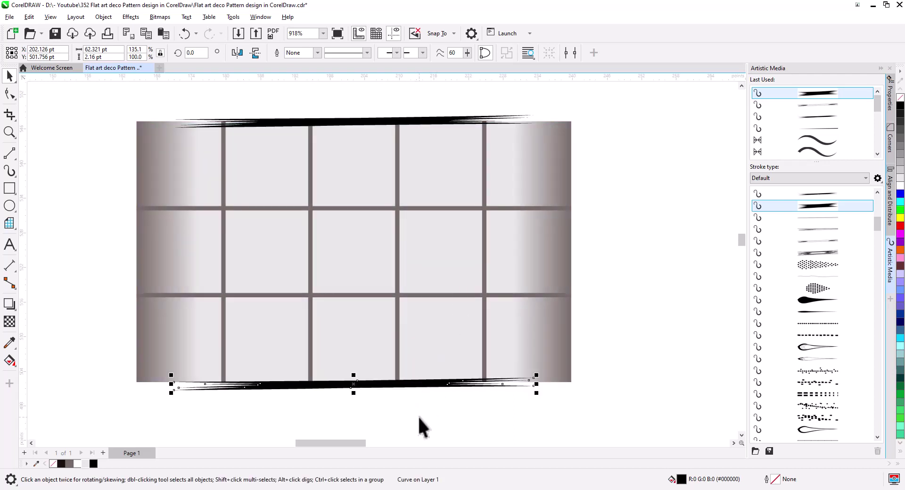
left_click(386, 414)
scroll(387, 414, "down", 3)
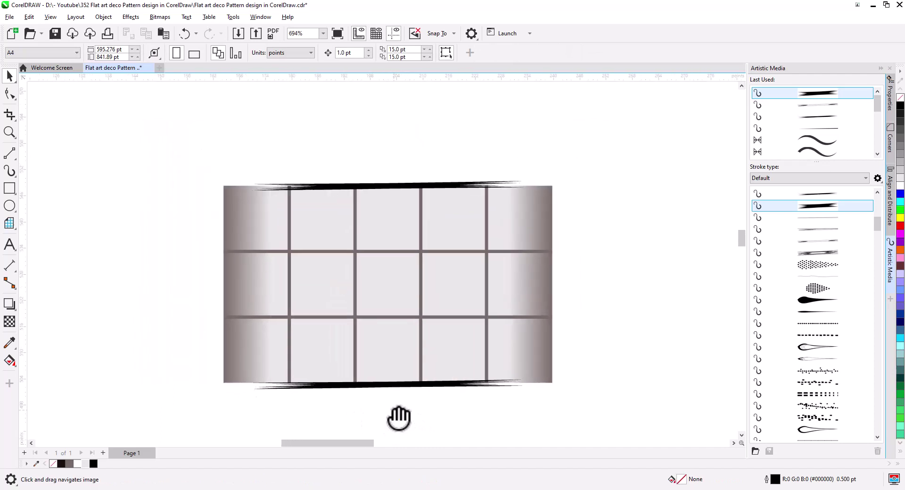
Step: Copy the brush shape, rotate it to 270 degrees, shorten it to about 46.7 pt and place it along the rectangle's left edge
mouse_move(390, 384)
left_mouse_down()
mouse_move(355, 388)
mouse_move(201, 269)
left_mouse_up()
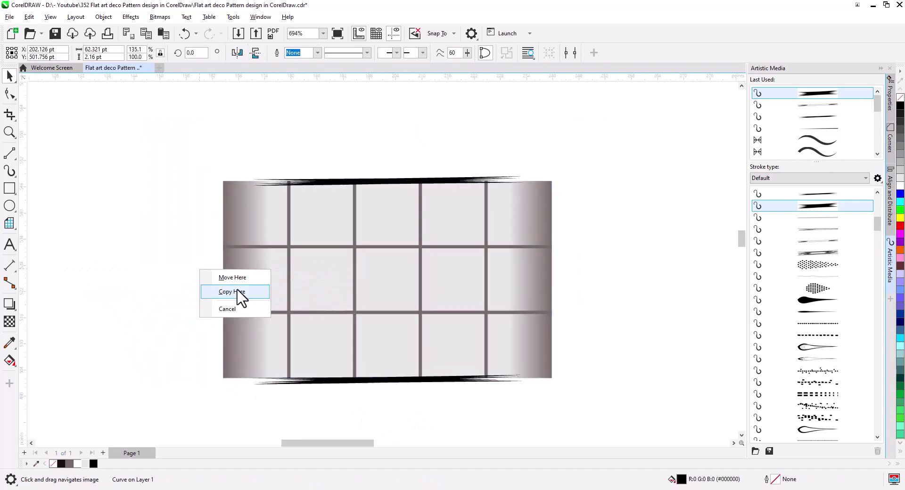
left_click(236, 295)
left_click(221, 270)
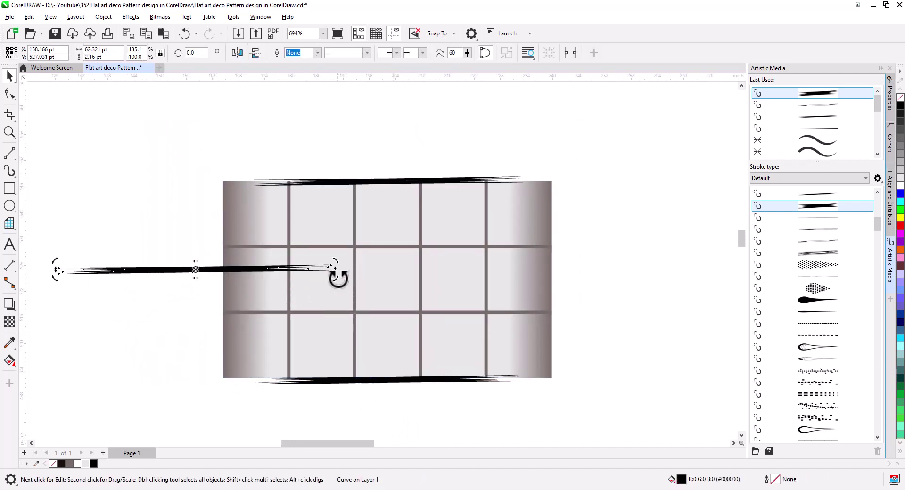
mouse_move(338, 278)
left_mouse_down()
mouse_move(216, 359)
mouse_move(170, 373)
mouse_move(197, 394)
mouse_move(198, 375)
left_mouse_up()
left_click(195, 318)
left_click_drag(197, 273, 229, 280)
Step: Center the vertical brush shape on the rectangle's height and nudge it slightly inward onto the left edge
left_click(266, 290, "shift")
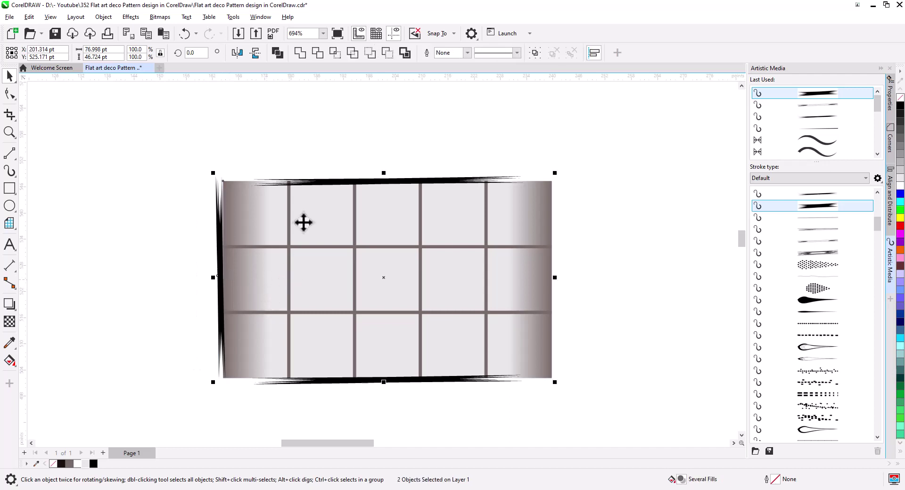
left_click(891, 207)
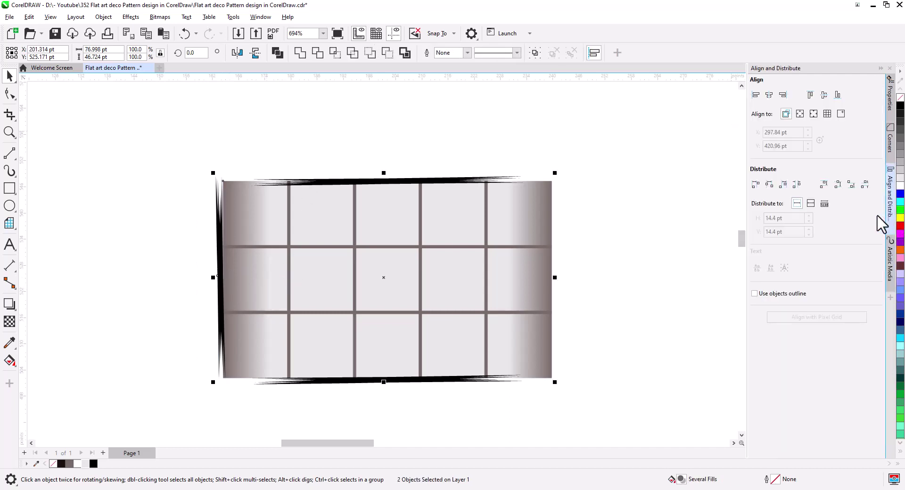
left_click(825, 95)
left_click(560, 256)
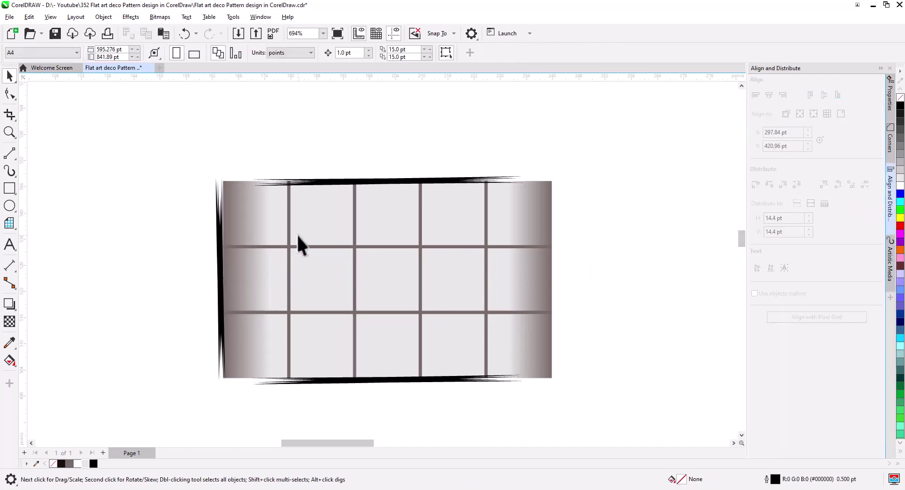
scroll(209, 270, "up", 3)
left_click(233, 270)
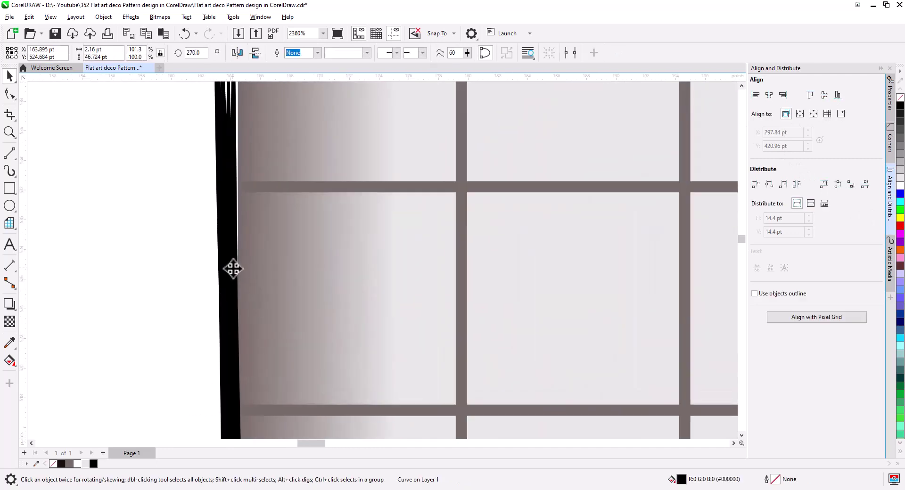
scroll(239, 267, "down", 1)
scroll(249, 276, "down", 2)
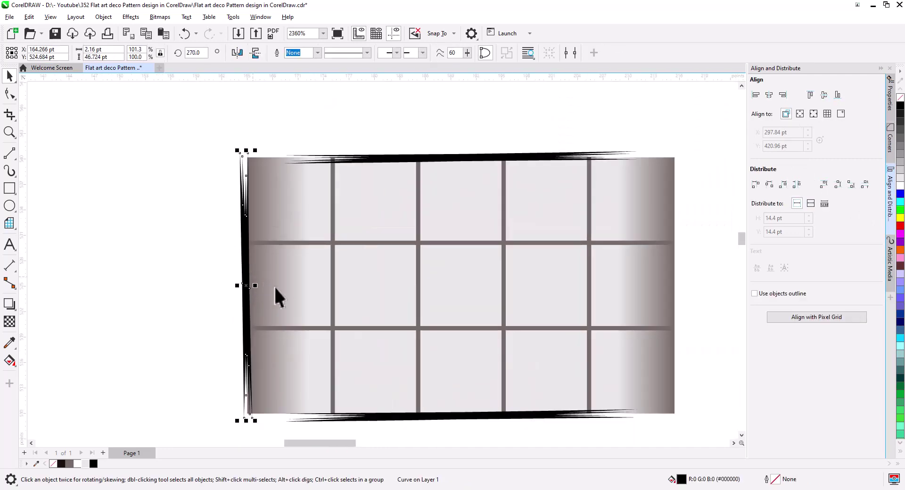
Step: Copy the vertical brush shape across to the rectangle's right edge and adjust its position there
left_click_drag(182, 244, 607, 247)
left_click(650, 274)
scroll(616, 257, "up", 3)
scroll(608, 247, "down", 2)
scroll(506, 277, "down", 2)
left_click_drag(449, 282, 539, 283)
Step: Combine the left and right brush shapes into one curve and center it horizontally and vertically on the rectangle
left_click(172, 268, "shift")
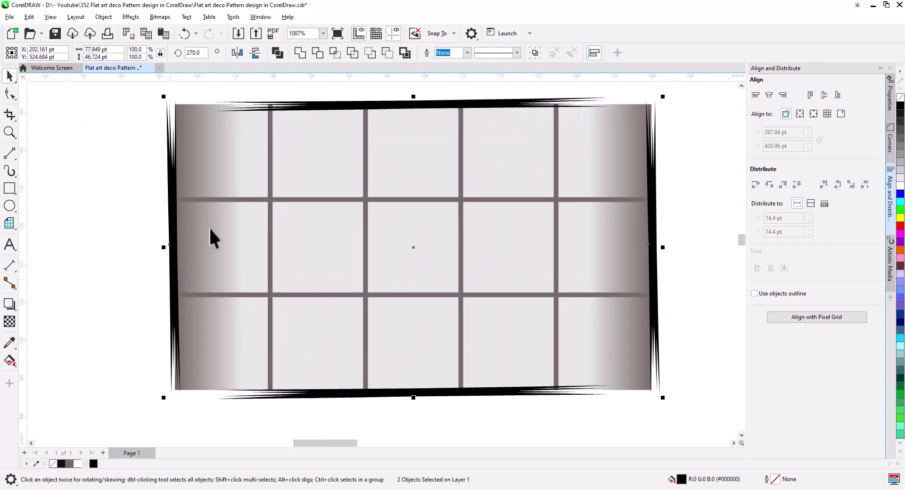
left_click(277, 55)
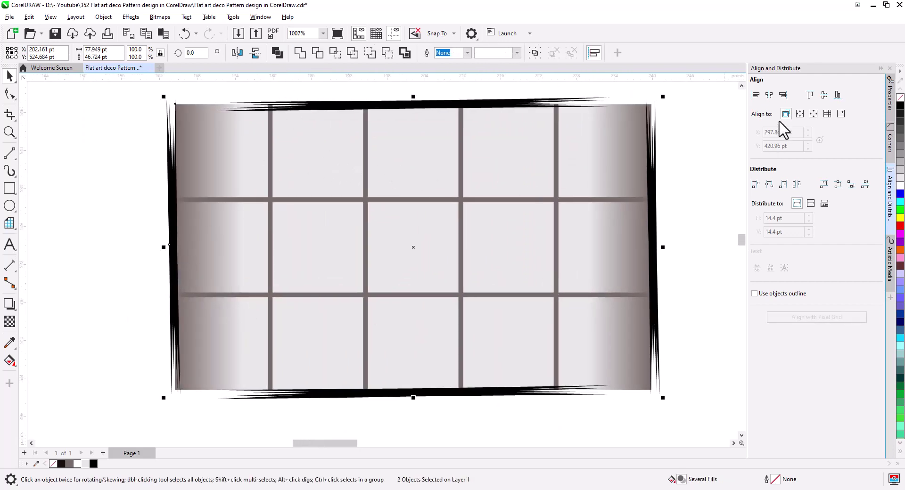
left_click(769, 95)
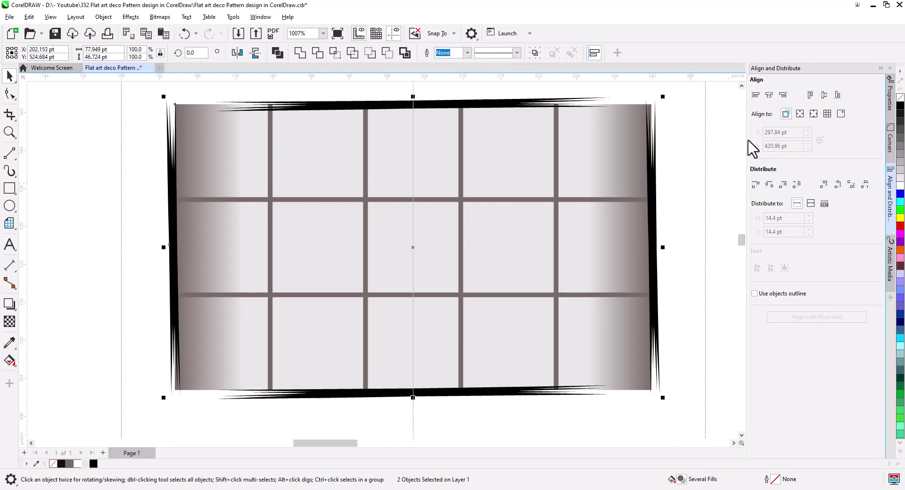
left_click(824, 97)
Step: Combine the top and bottom brush shapes into one curve and center it on the rectangle in both directions
left_click(468, 105)
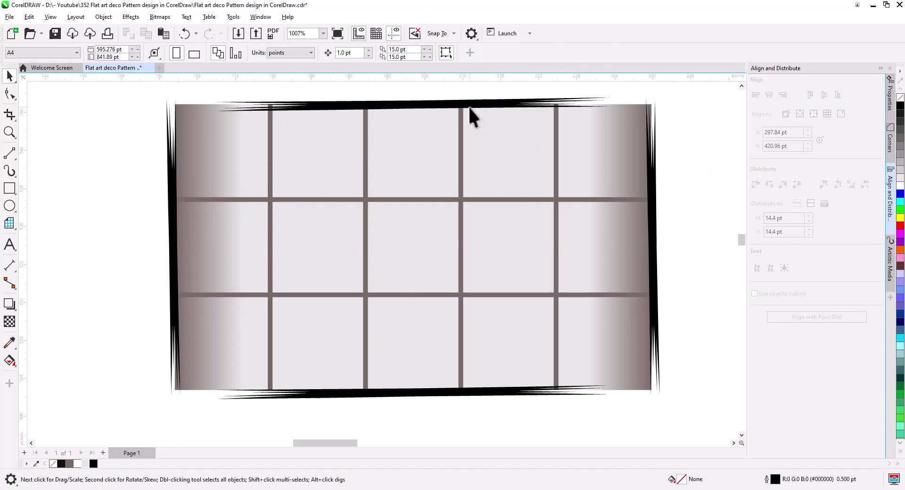
left_click(411, 391, "shift")
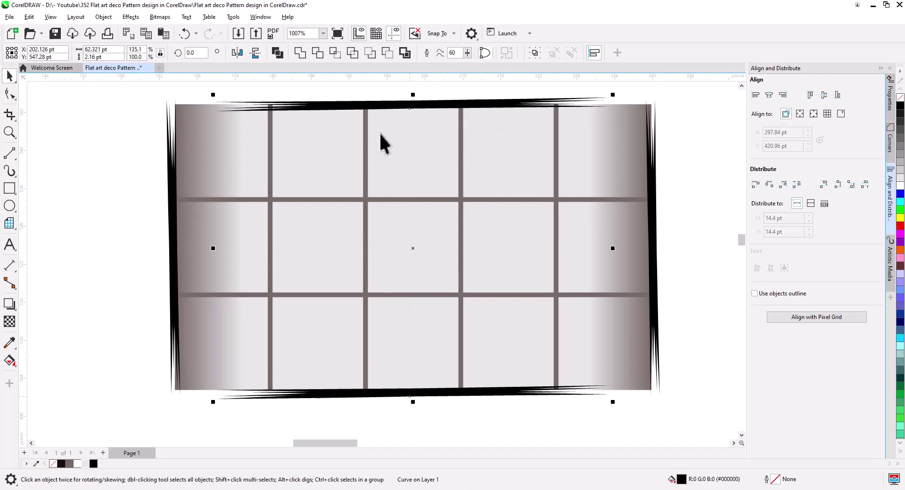
left_click(595, 162, "shift")
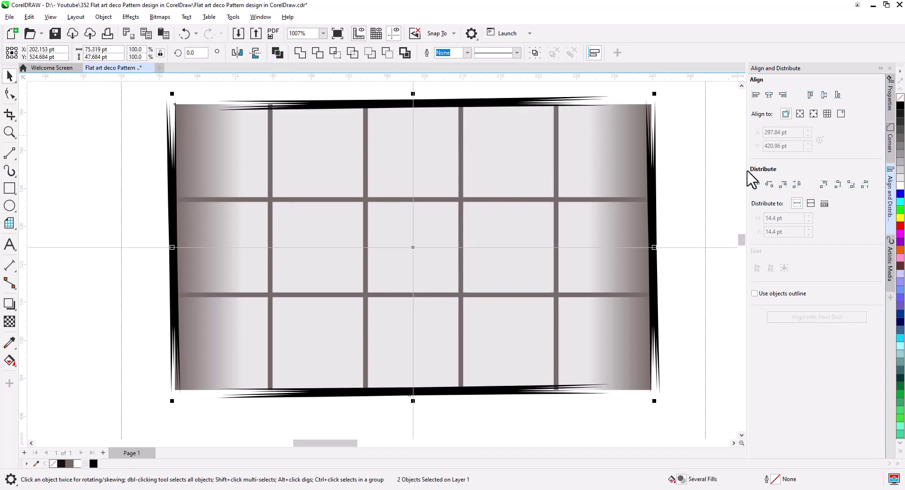
left_click(680, 208)
Step: PowerClip both combined brush-edge curves inside the gradient-filled grid rectangle
left_click(655, 213)
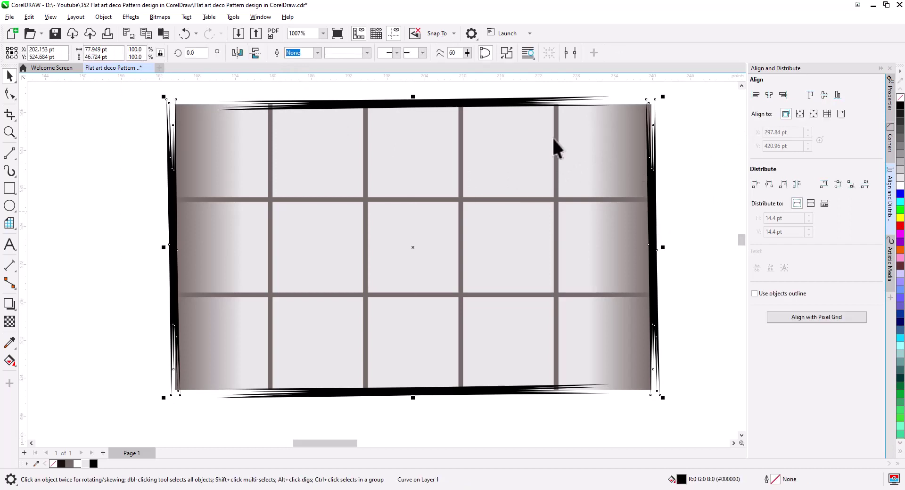
left_click(501, 102, "shift")
right_click(501, 102)
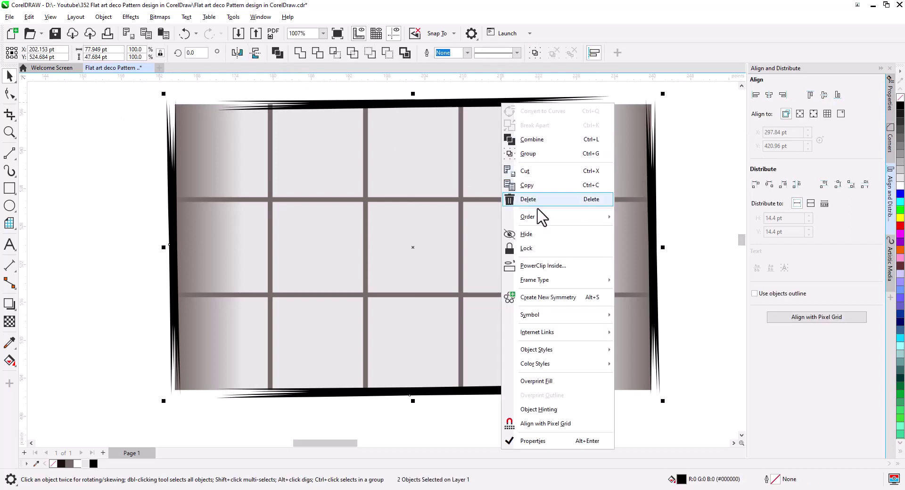
left_click(537, 265)
left_click(547, 268)
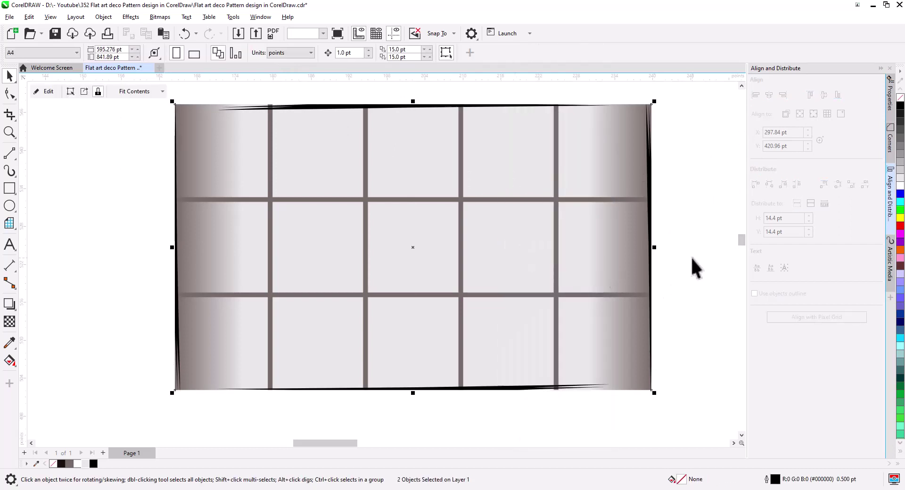
Step: Place a copy of the finished grid piece directly above the original, leaving a narrow gap between them
left_click(692, 256)
scroll(519, 273, "down", 2)
scroll(525, 276, "down", 2)
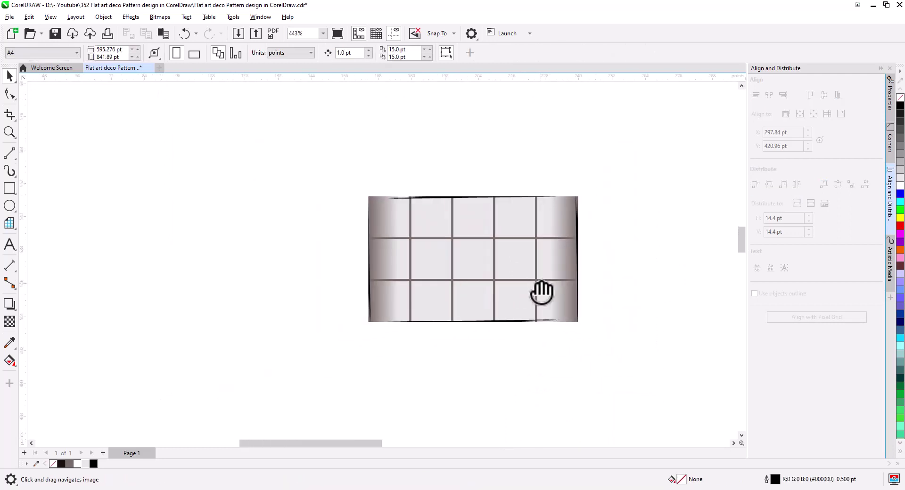
left_click_drag(542, 293, 463, 281)
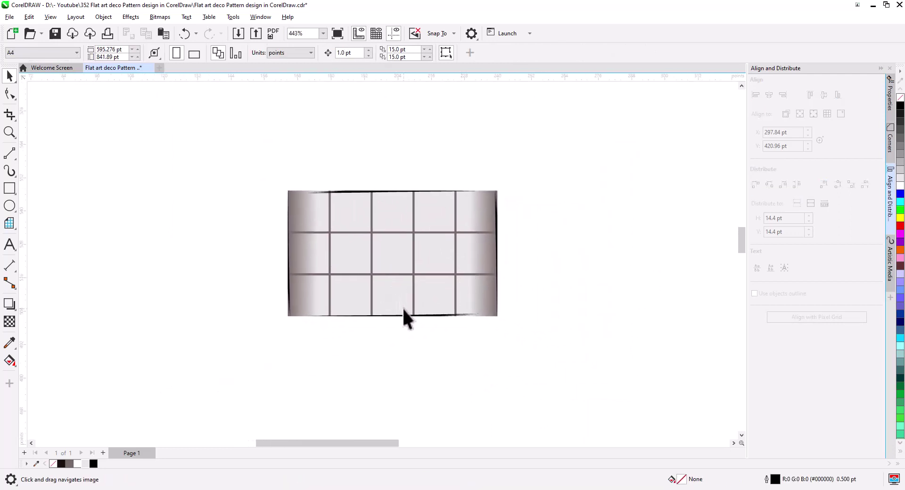
left_click_drag(403, 307, 397, 162)
left_click(418, 184)
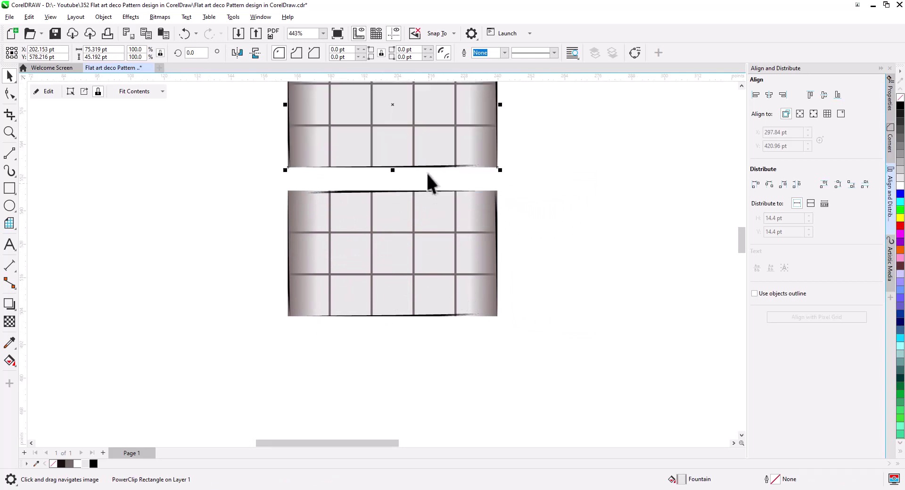
left_click(428, 145)
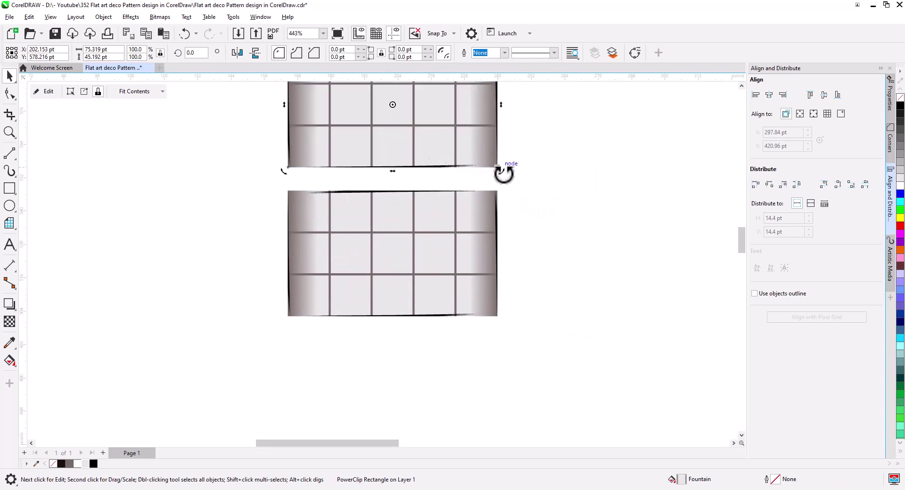
Step: Rotate the upper grid piece to 270° so it stands upright, resting on the middle of the horizontal piece's top edge
left_click_drag(504, 168, 388, 191)
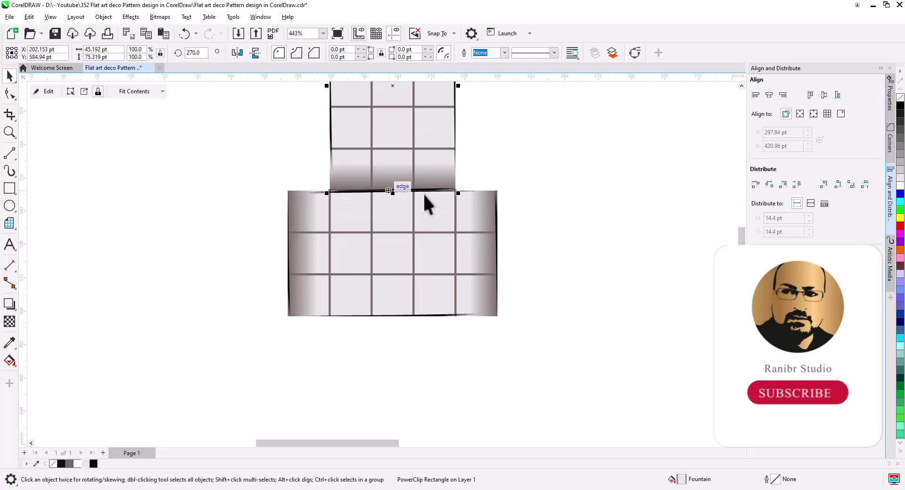
left_click(496, 172)
scroll(469, 208, "down", 1)
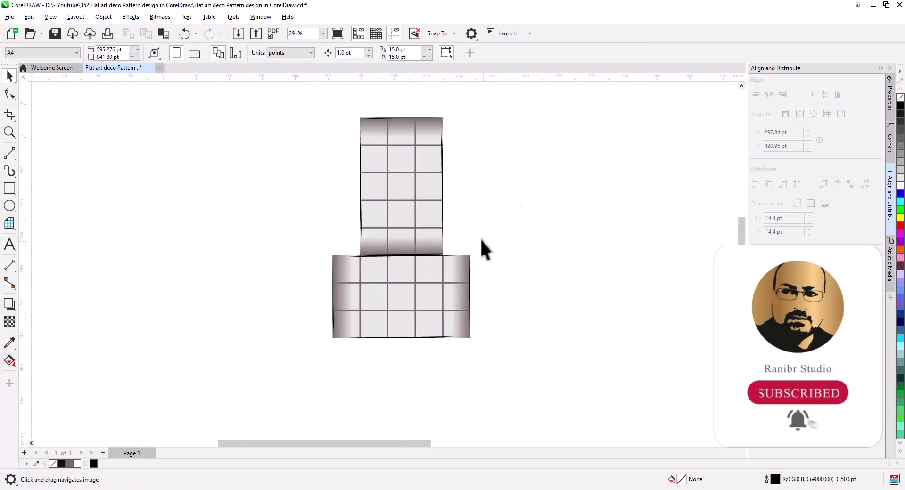
Step: Place a copy of the upright piece against the horizontal piece's right end and align the two centers vertically
left_click(408, 121)
left_click_drag(409, 120, 532, 233)
left_click(554, 261)
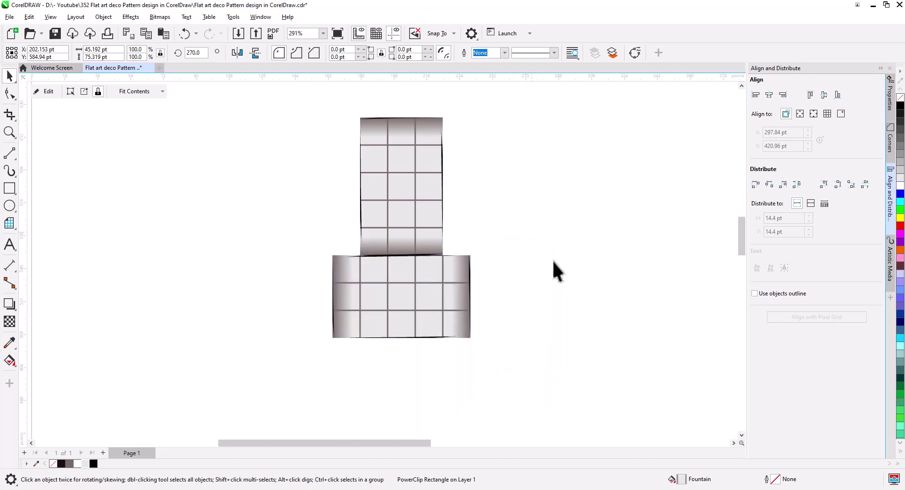
left_click_drag(482, 305, 471, 298)
left_click(440, 290, "shift")
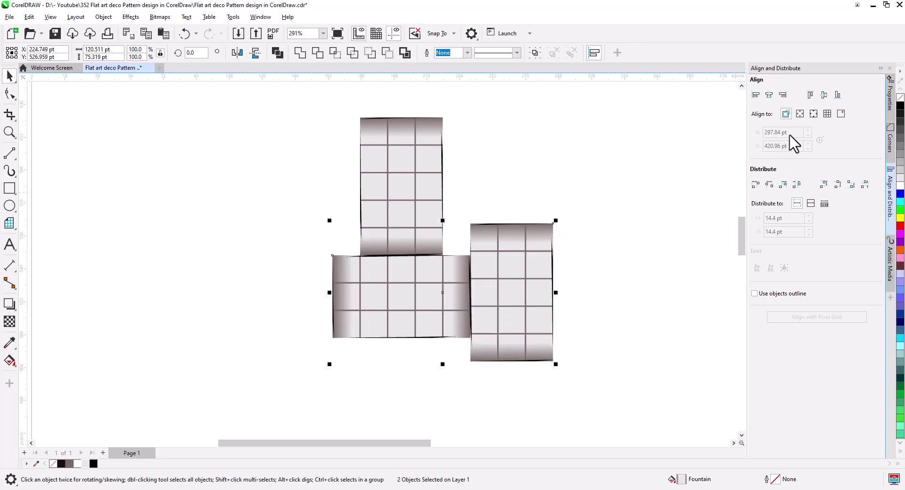
left_click(824, 95)
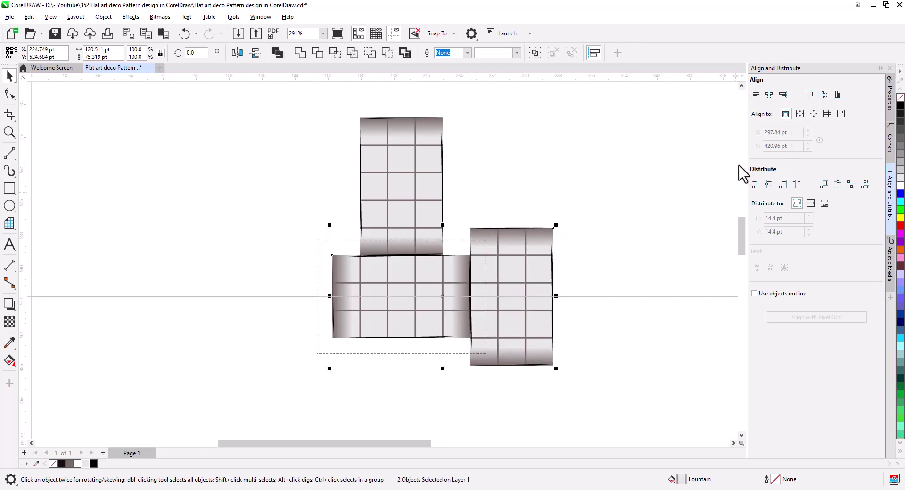
left_click(647, 238)
Step: Copy the horizontal piece together with its right-hand upright piece, placing the copied pair directly against the pair's right edge
left_click_drag(608, 234, 393, 251)
scroll(486, 219, "down", 3)
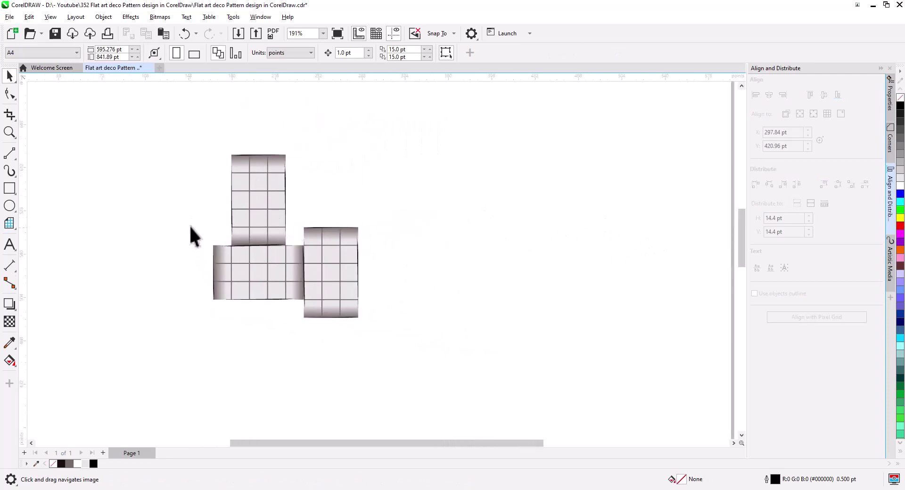
left_click_drag(388, 339, 389, 339)
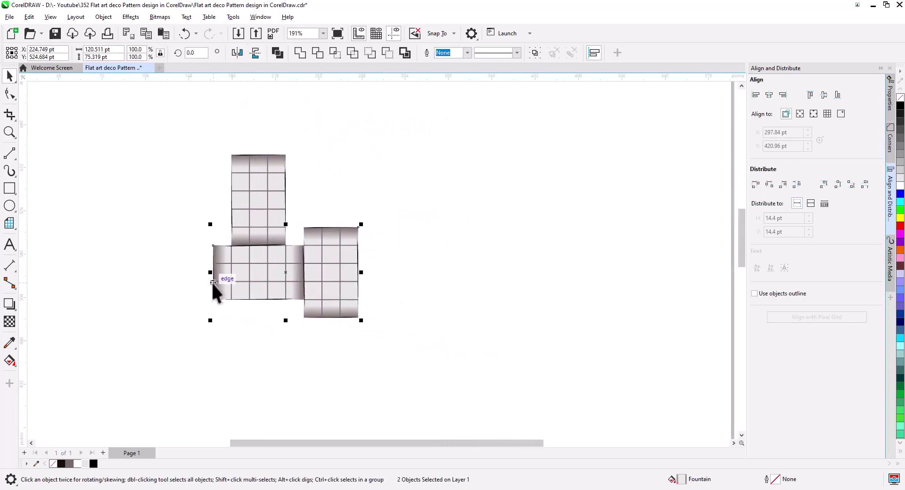
left_click_drag(214, 284, 361, 289)
left_click(386, 313)
scroll(385, 313, "down", 3)
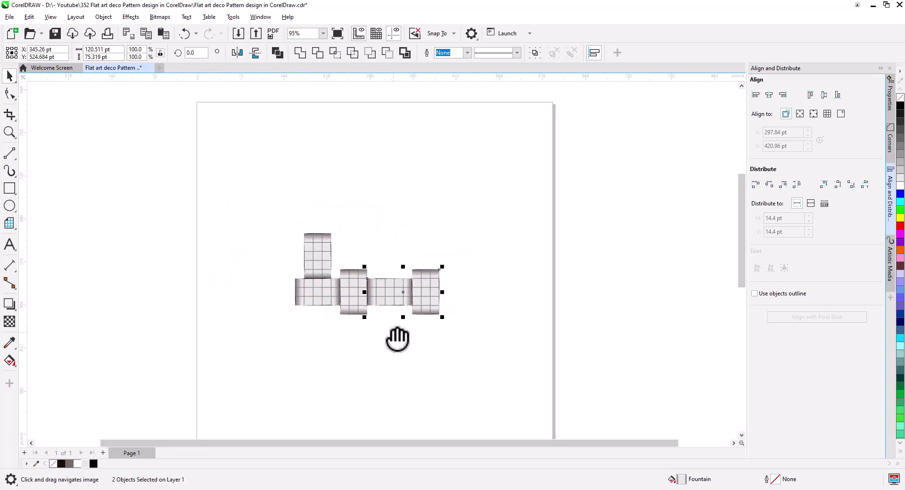
Step: Repeat the pair duplication four times to extend the row to the right
left_click_drag(398, 339, 374, 311)
key("ctrl+d")
key("ctrl+d")
key("ctrl+d")
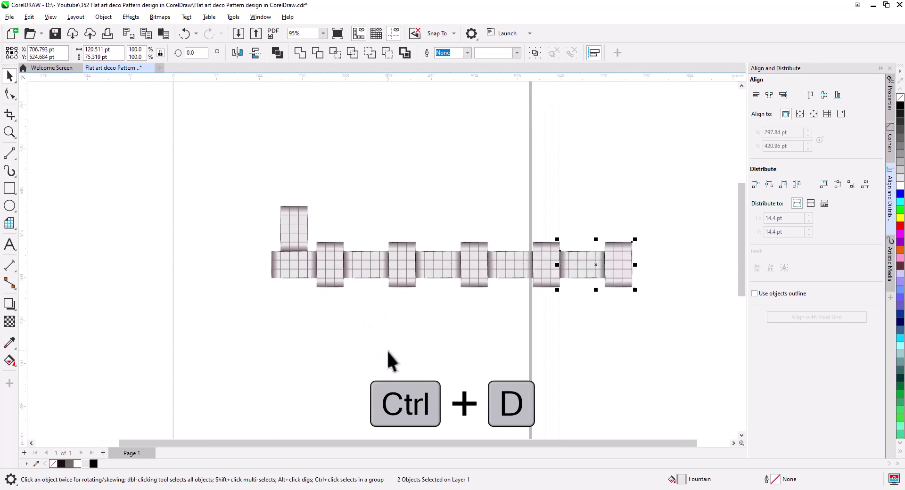
key("ctrl+d")
left_click_drag(561, 345, 495, 343)
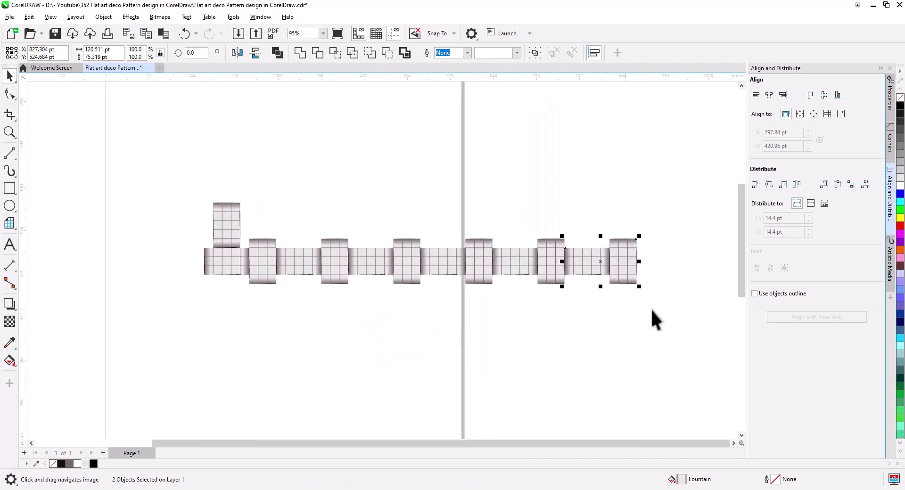
Step: Copy the whole row of 12 pieces up and to the right so it starts against the right edge of the single upright piece
left_click_drag(199, 227, 194, 226)
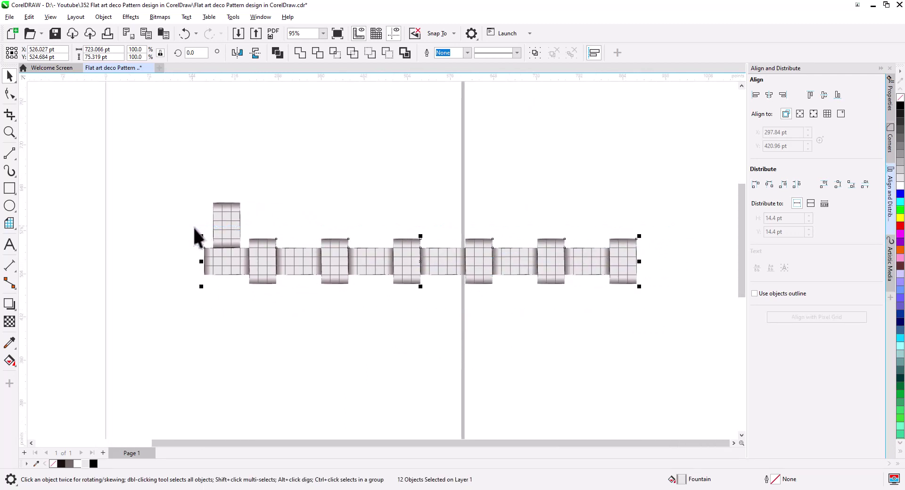
left_click_drag(205, 261, 257, 228)
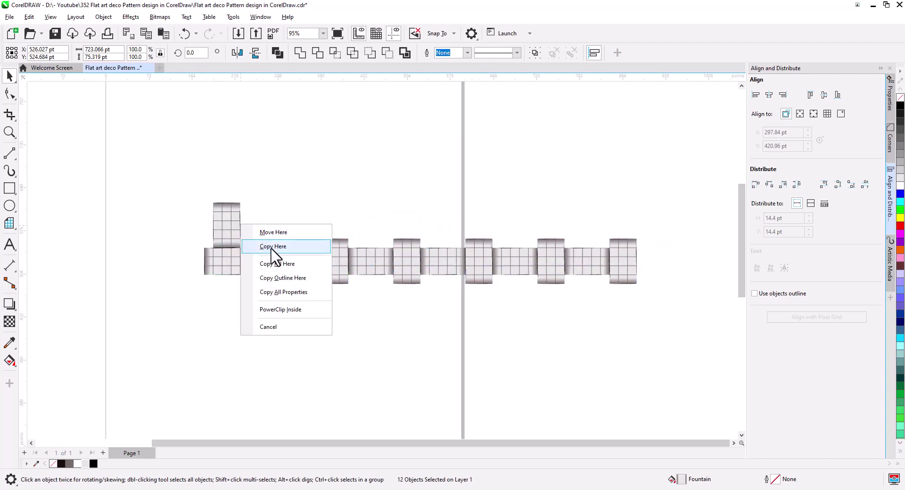
left_click(274, 244)
scroll(259, 247, "up", 3)
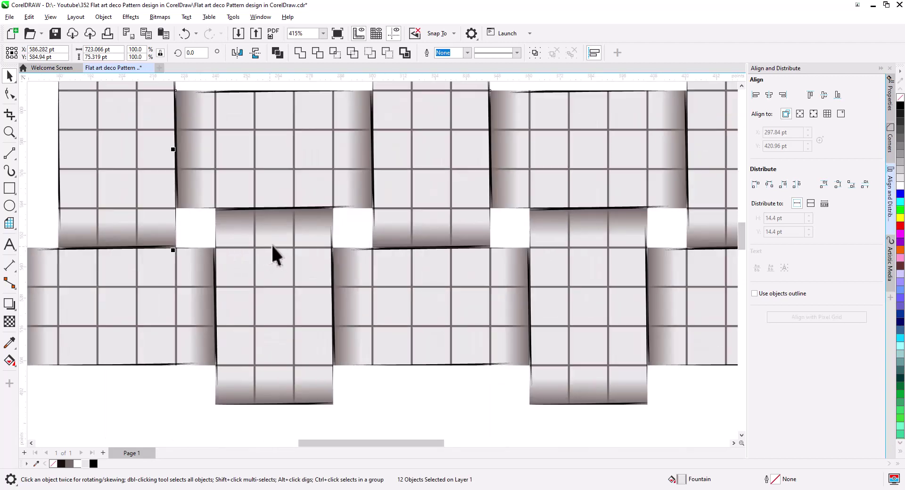
scroll(283, 241, "down", 6)
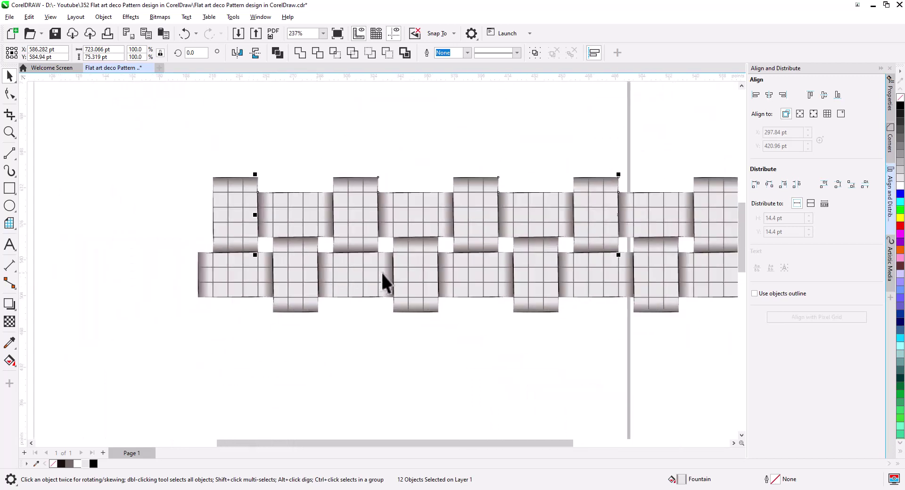
scroll(418, 278, "down", 1)
left_click_drag(428, 277, 405, 283)
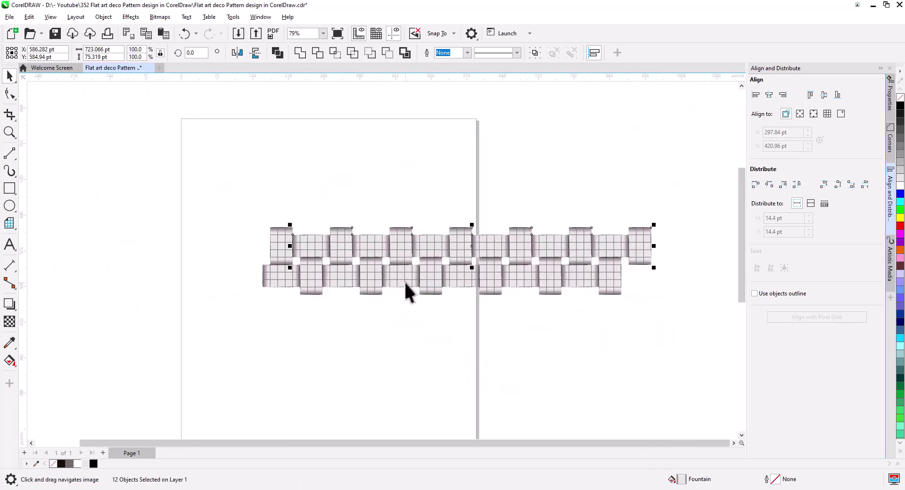
left_click(596, 338)
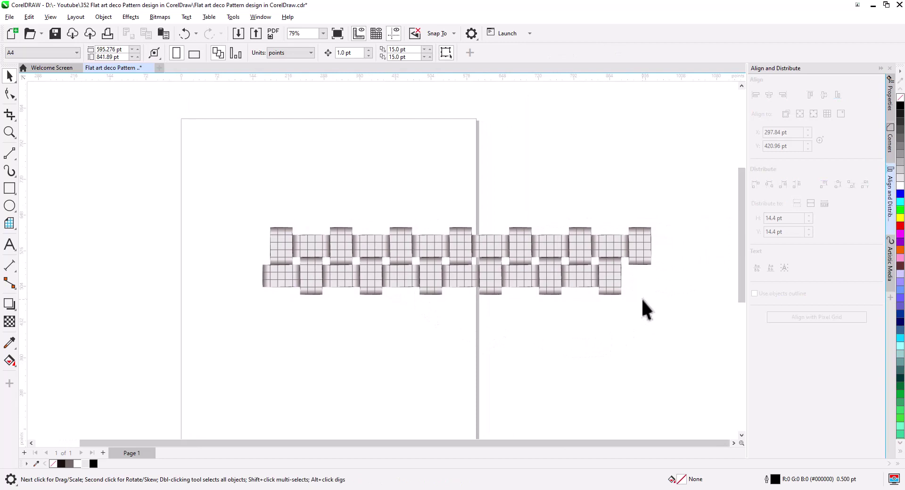
Step: Copy both interlocking rows straight up, fitting the copy onto the top of the existing rows
left_click_drag(275, 181, 248, 188)
scroll(315, 305, "up", 3)
left_click_drag(310, 302, 322, 187)
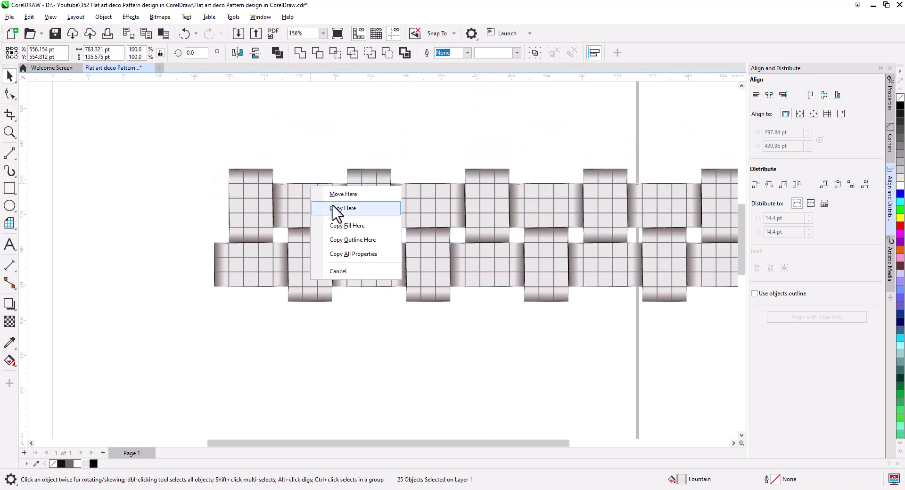
left_click(334, 208)
scroll(363, 267, "down", 4)
Step: Repeat the double-row duplication upward seven times to build a tall woven block
left_click_drag(398, 272, 385, 337)
key("ctrl+d")
key("ctrl+d")
key("ctrl+d")
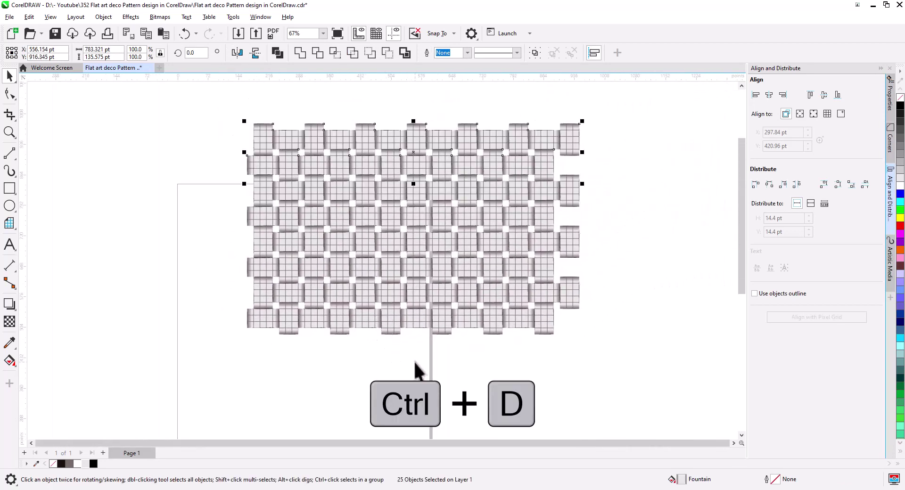
scroll(413, 354, "down", 3)
key("ctrl+d")
key("ctrl+d")
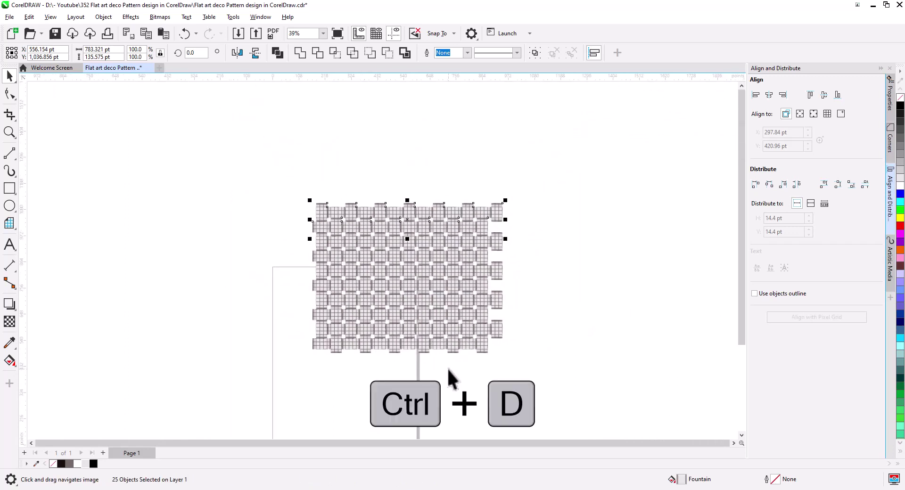
key("ctrl+d")
key("ctrl+d")
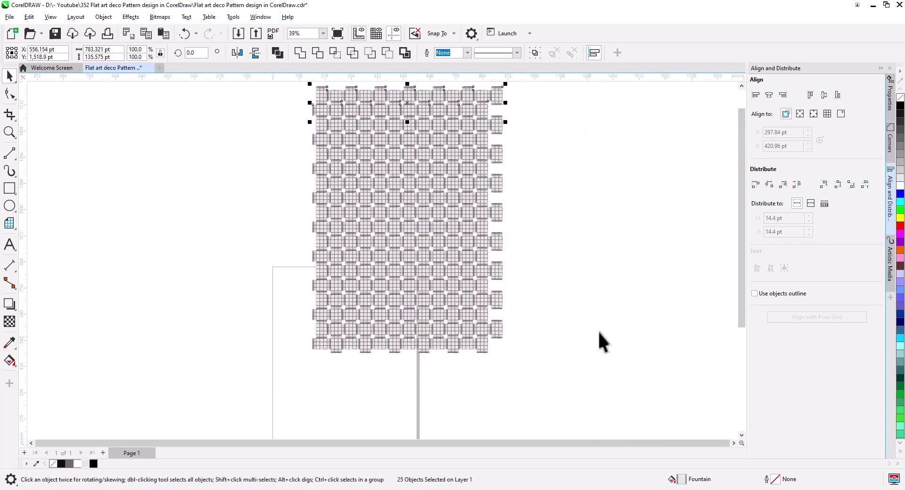
Step: Delete the column of upright pieces sticking out along the pattern's right side
left_click(595, 326)
left_click_drag(592, 323, 566, 363)
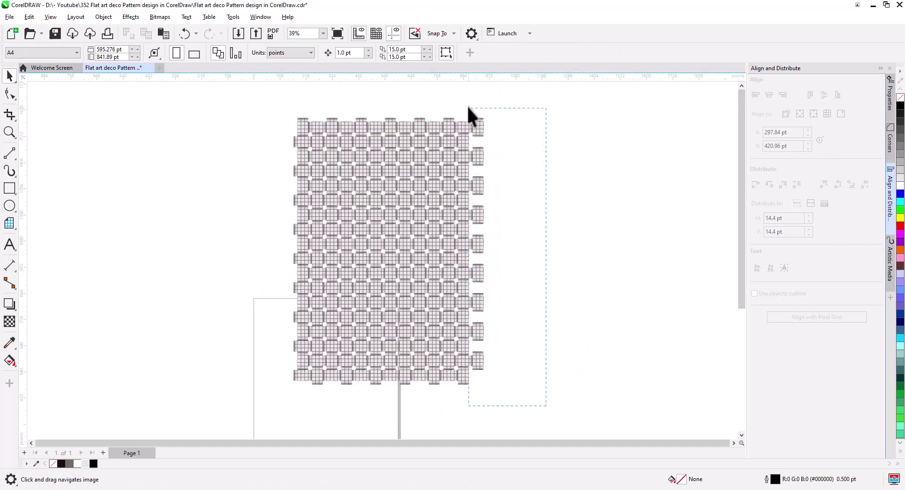
left_click_drag(469, 108, 471, 110)
key("Delete")
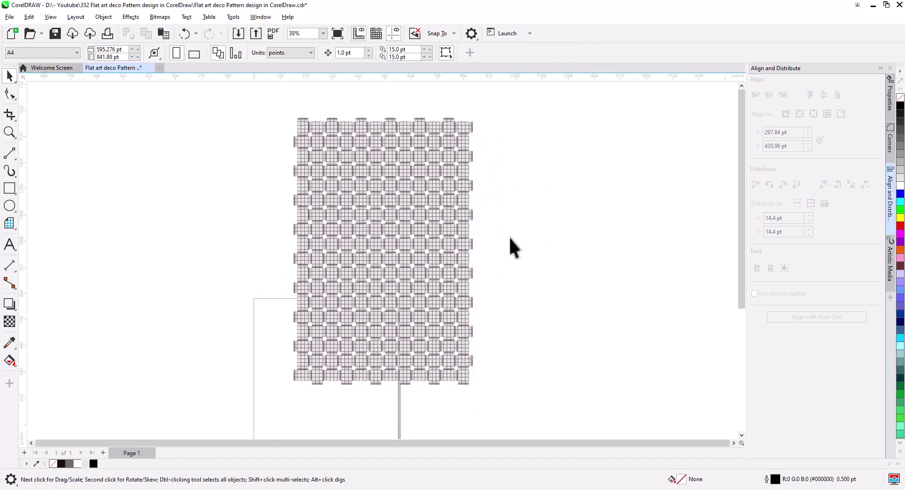
Step: Group all the woven pieces and center the group on the page
left_click_drag(255, 126, 249, 118)
key("ctrl+g")
left_click_drag(267, 328, 347, 170)
left_click_drag(413, 206, 358, 339)
key("p")
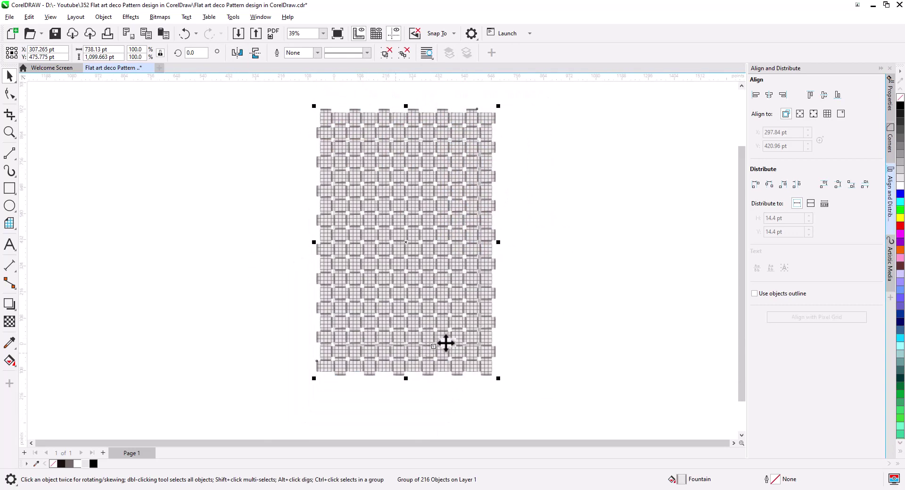
left_click(540, 326)
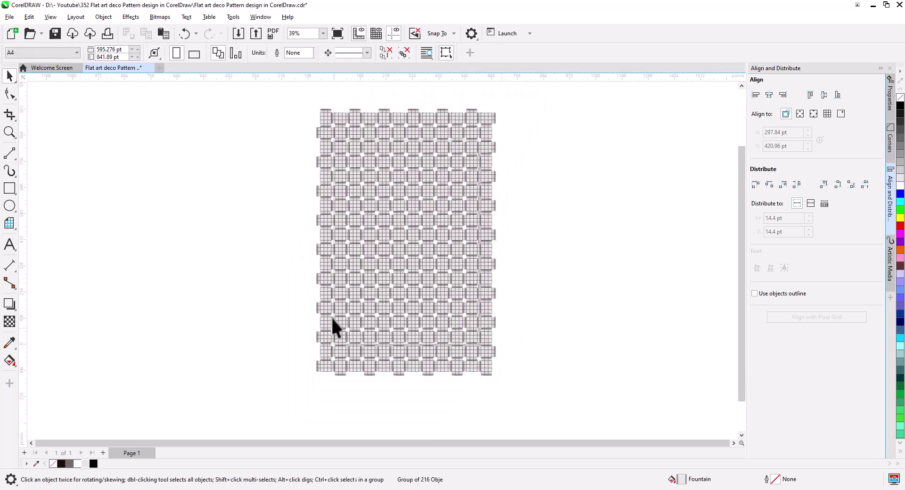
Step: Create a page-sized rectangle behind the pattern and fill it with dark brown (R25 G17 B14)
double_click(9, 187)
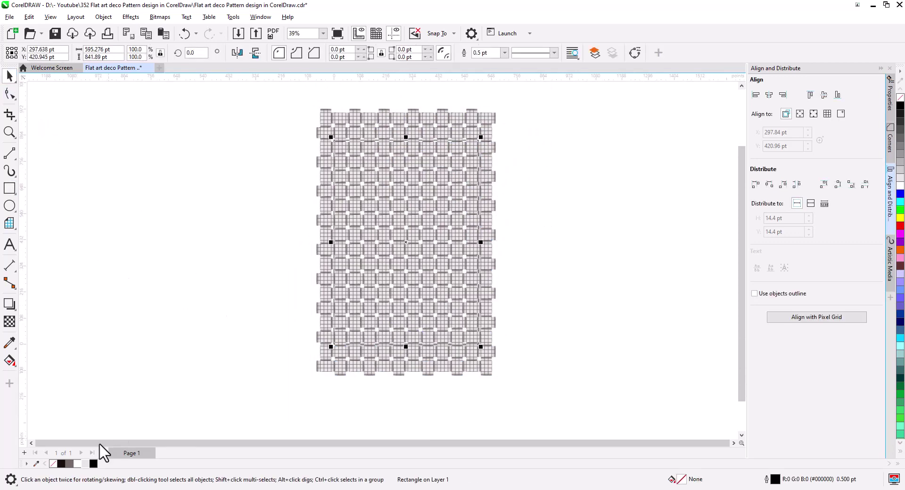
left_click(61, 464)
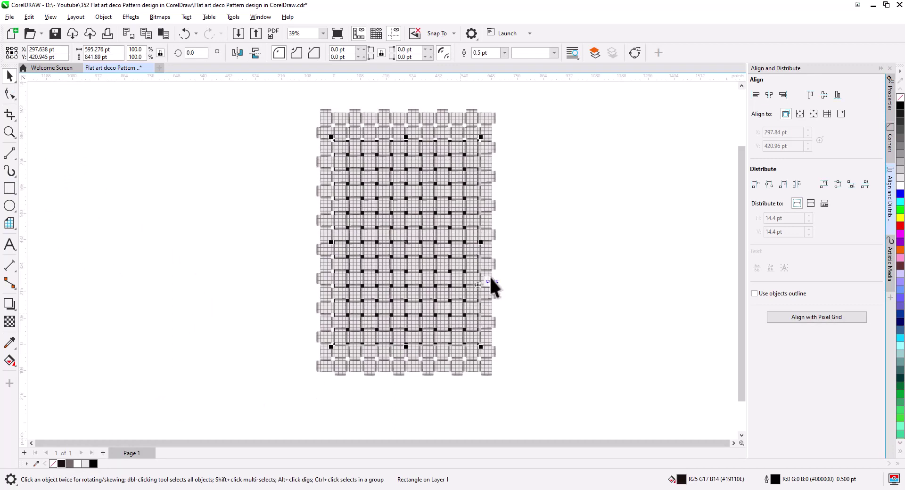
key("Escape")
scroll(434, 236, "up", 6)
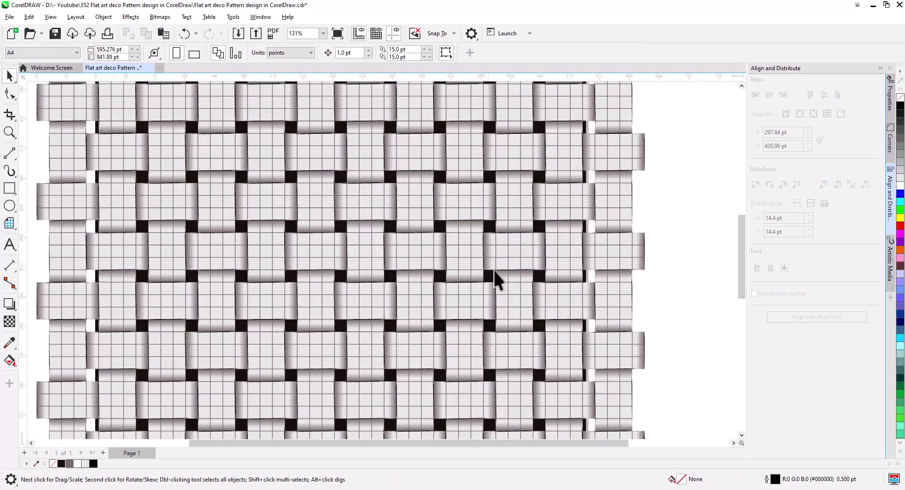
Step: Send the woven pattern group to the back, behind the dark rectangle
right_click(615, 125)
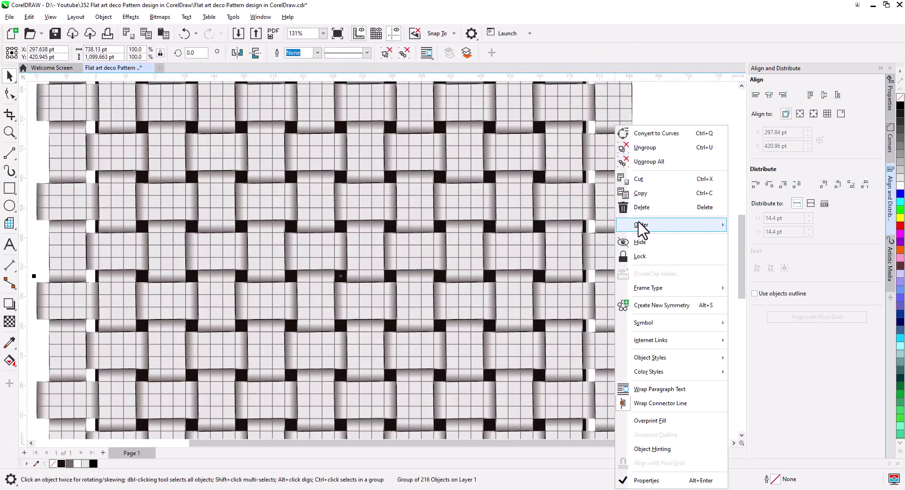
mouse_move(640, 226)
left_click(761, 241)
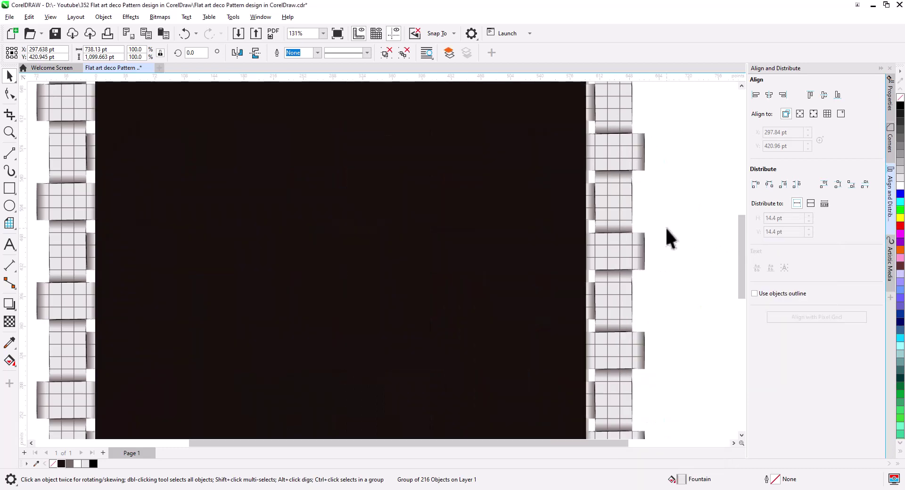
left_click(666, 236)
Step: Ungroup the woven pattern and PowerClip all its pieces inside the dark page-sized rectangle
scroll(660, 238, "down", 3)
scroll(662, 247, "right", 2)
left_click(597, 226)
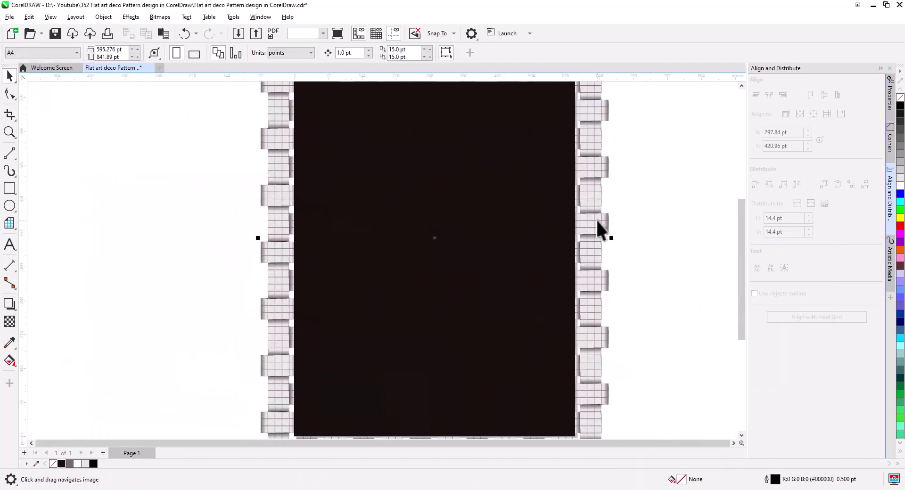
left_click(387, 53)
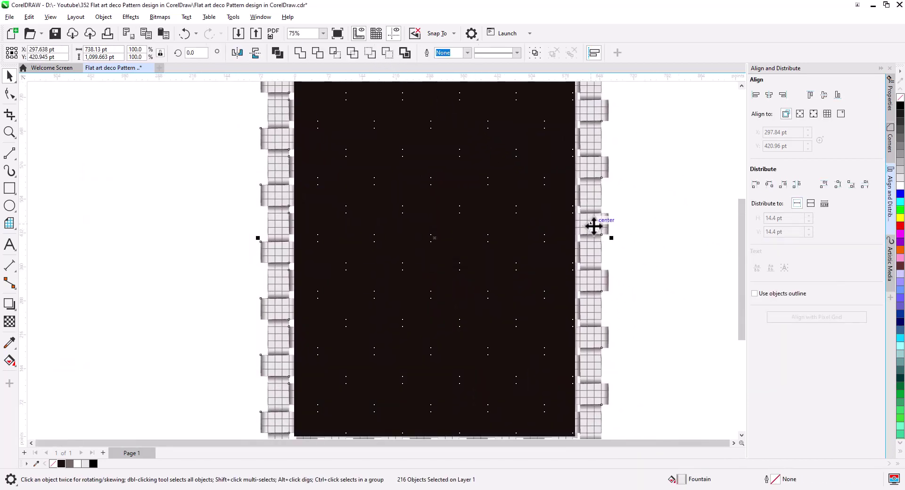
right_click(595, 226)
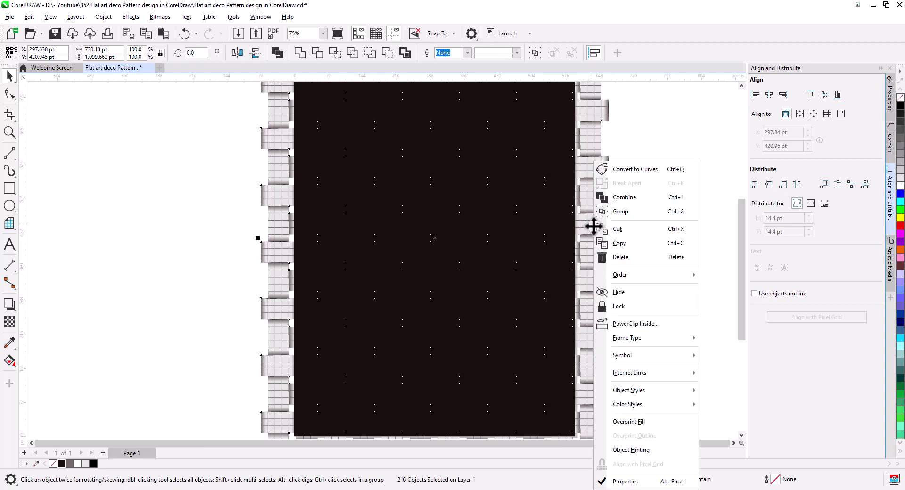
left_click(627, 324)
left_click(560, 299)
left_click(639, 298)
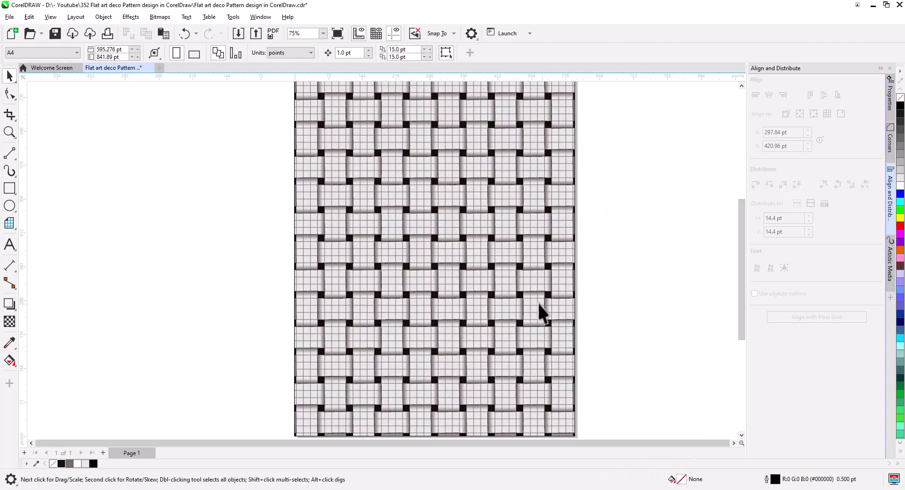
scroll(472, 259, "up", 4)
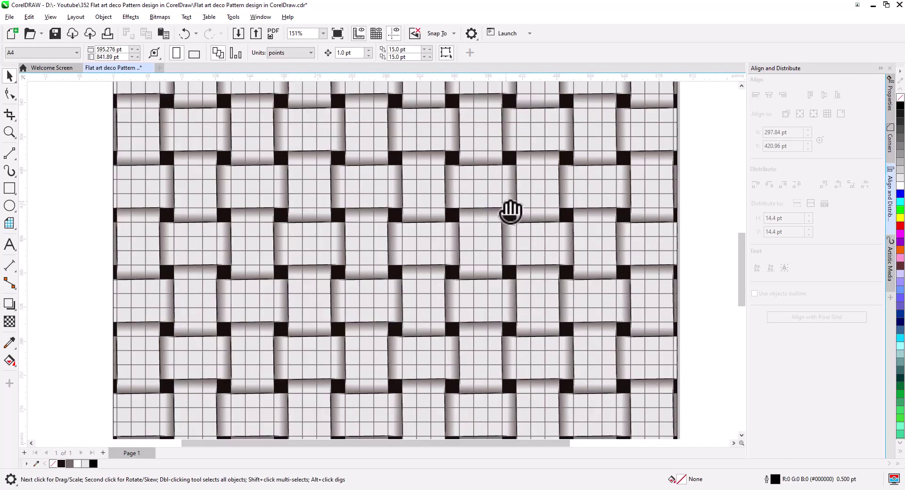
scroll(509, 296, "up", 3)
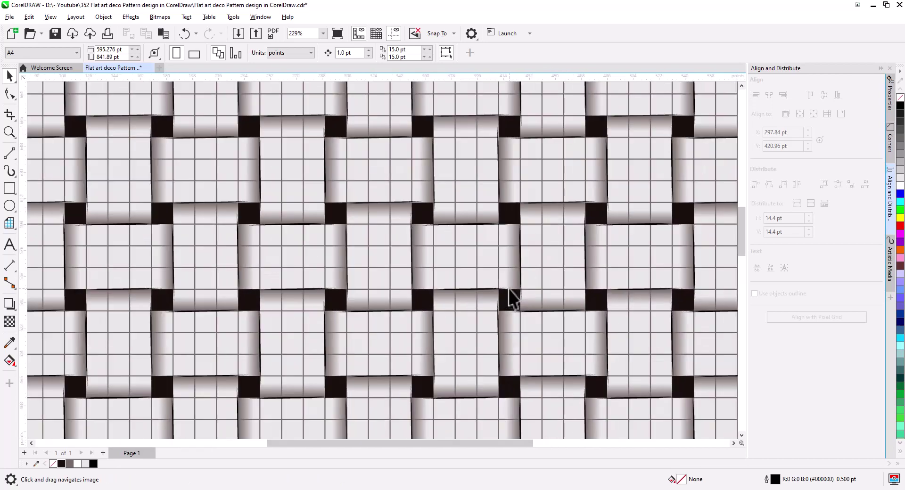